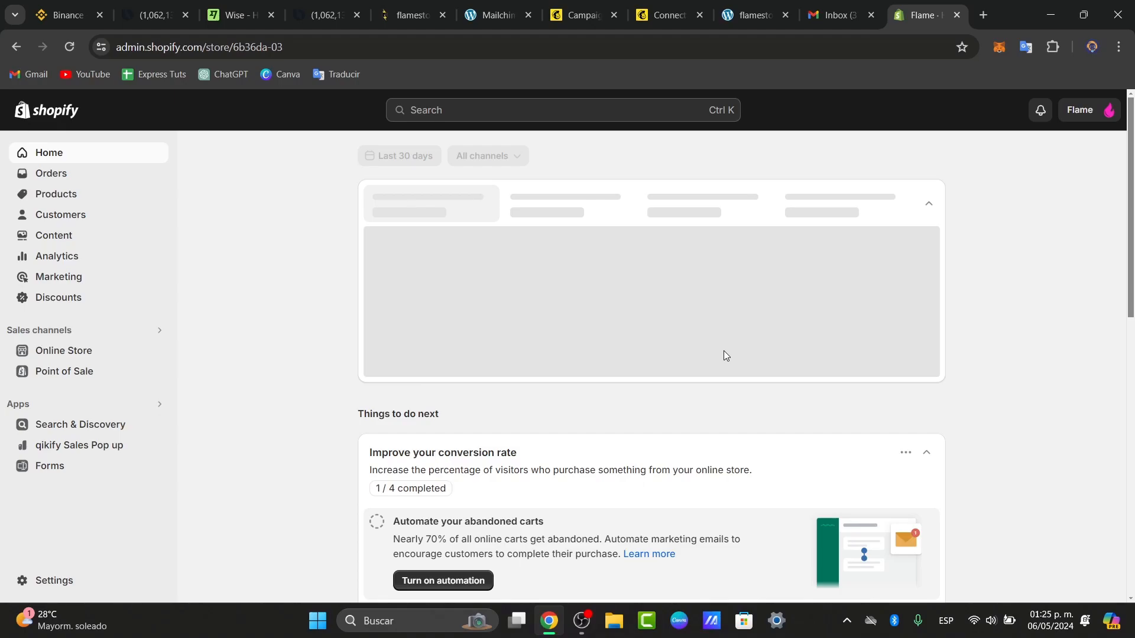
# - Preview the live online store and look through the product listings and their prices, and return to the store admin
pyautogui.click(160, 351)
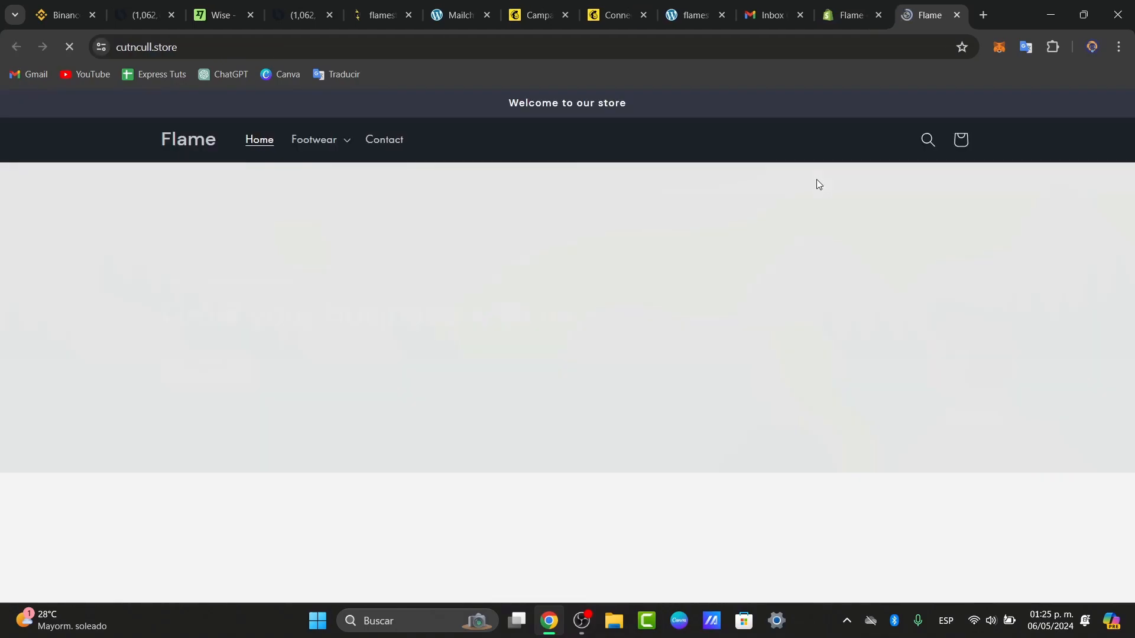
pyautogui.scroll(-6, 626, 286)
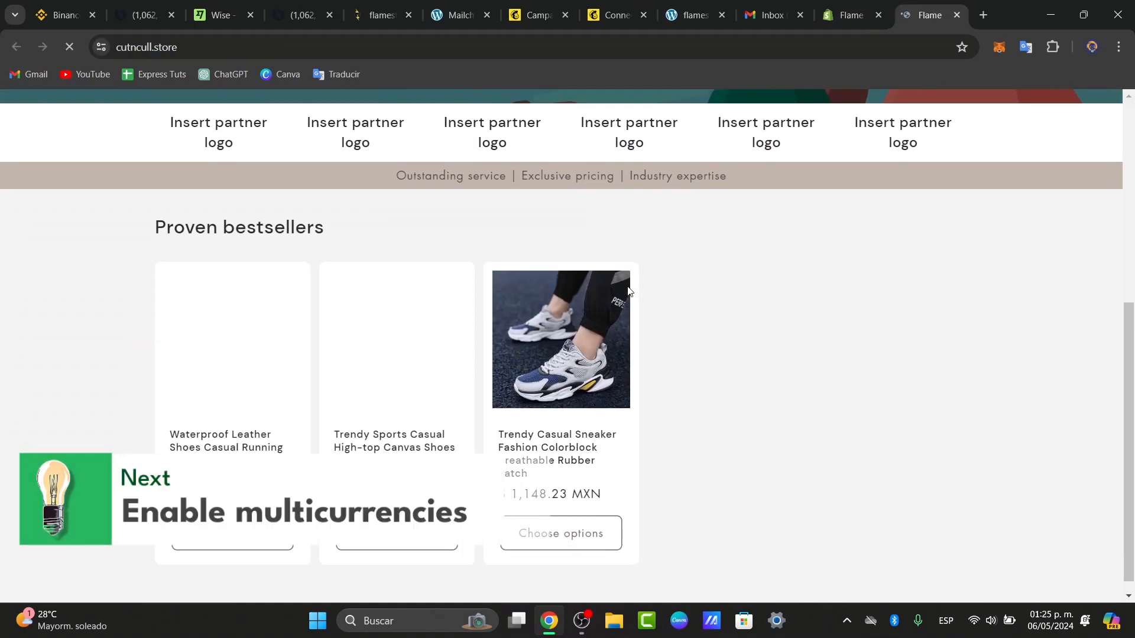
pyautogui.scroll(-5, 628, 291)
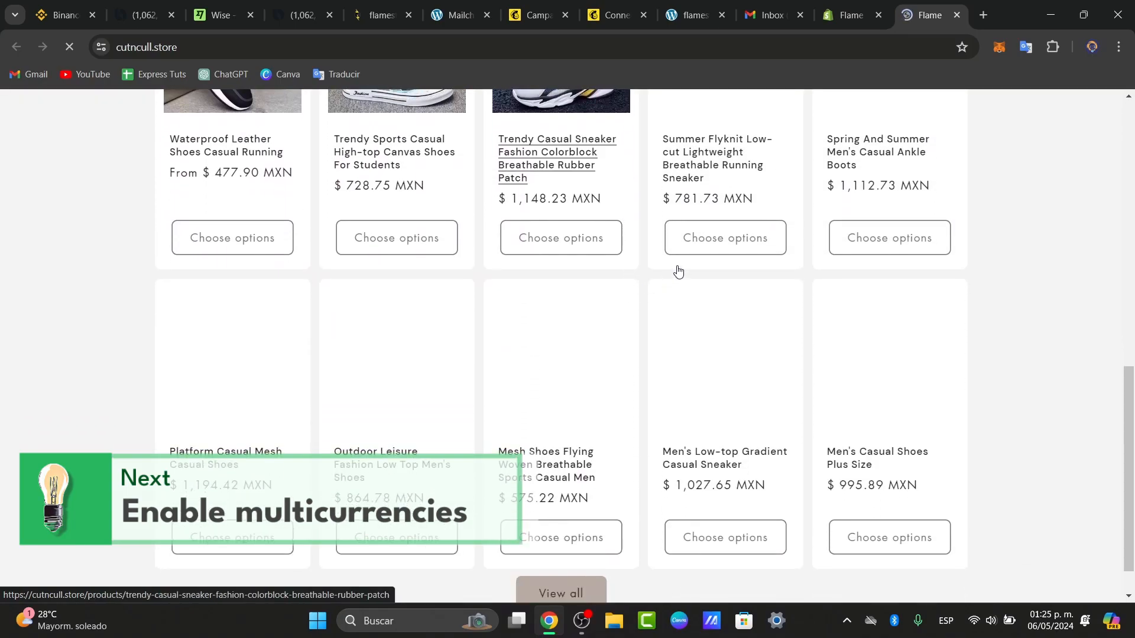
pyautogui.click(874, 7)
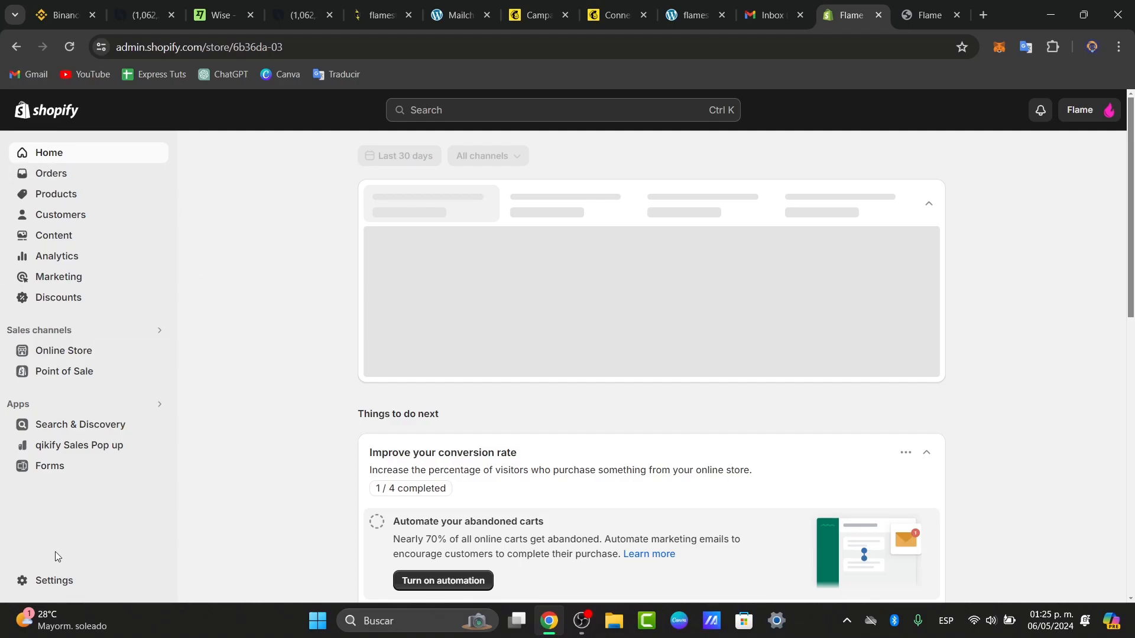
# - Open the store's payment settings and review the Stripe provider's accepted card types and test mode option
pyautogui.click(62, 588)
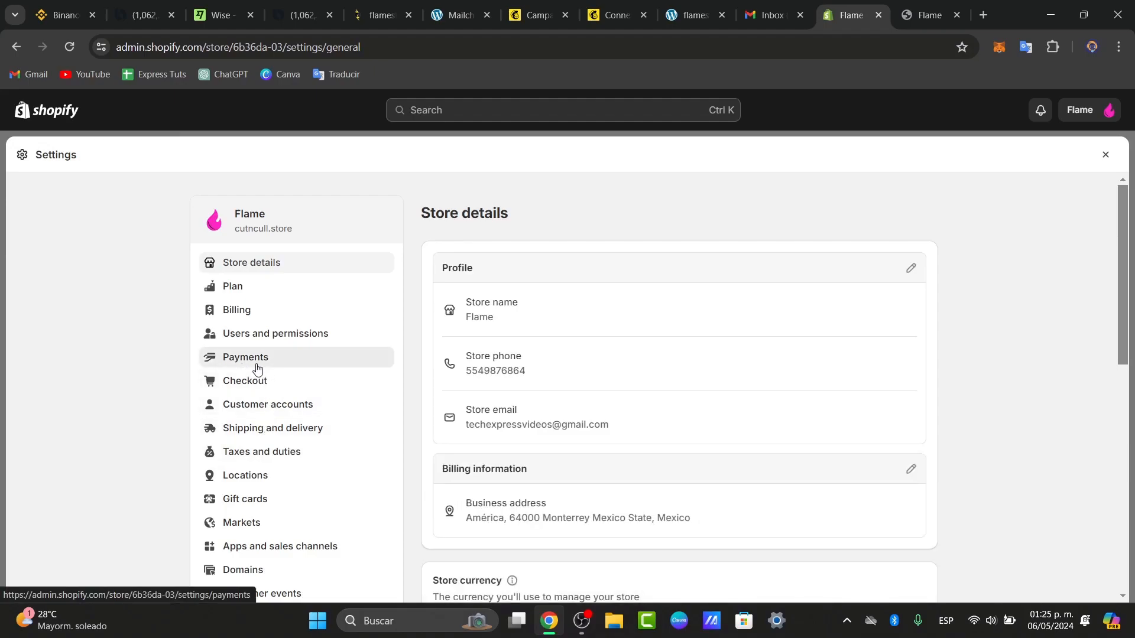
pyautogui.click(257, 368)
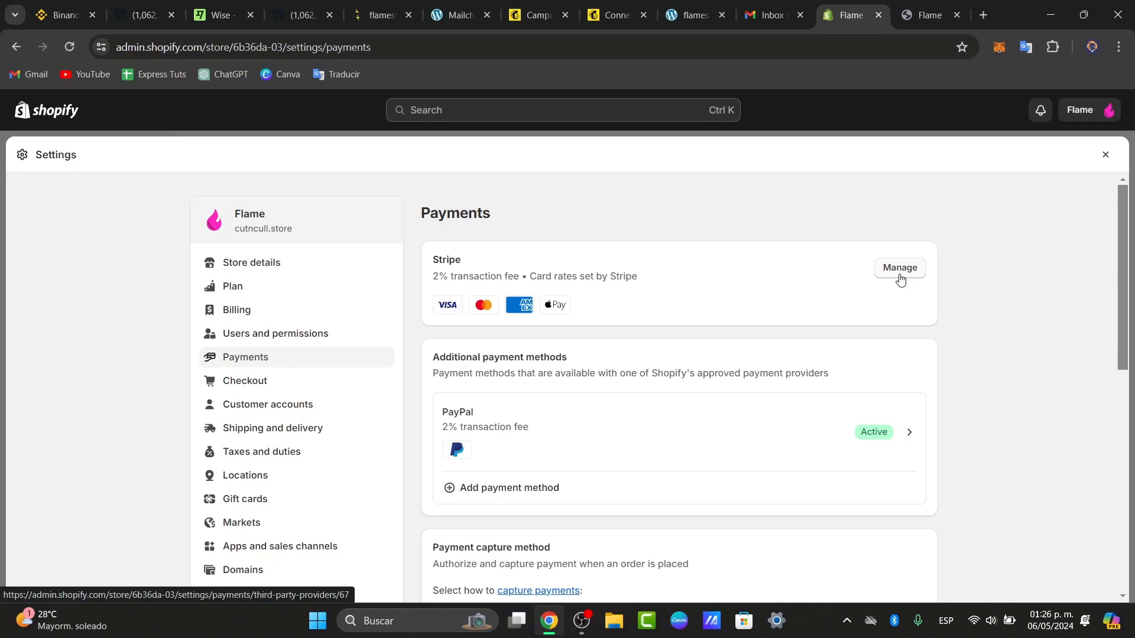
pyautogui.click(899, 273)
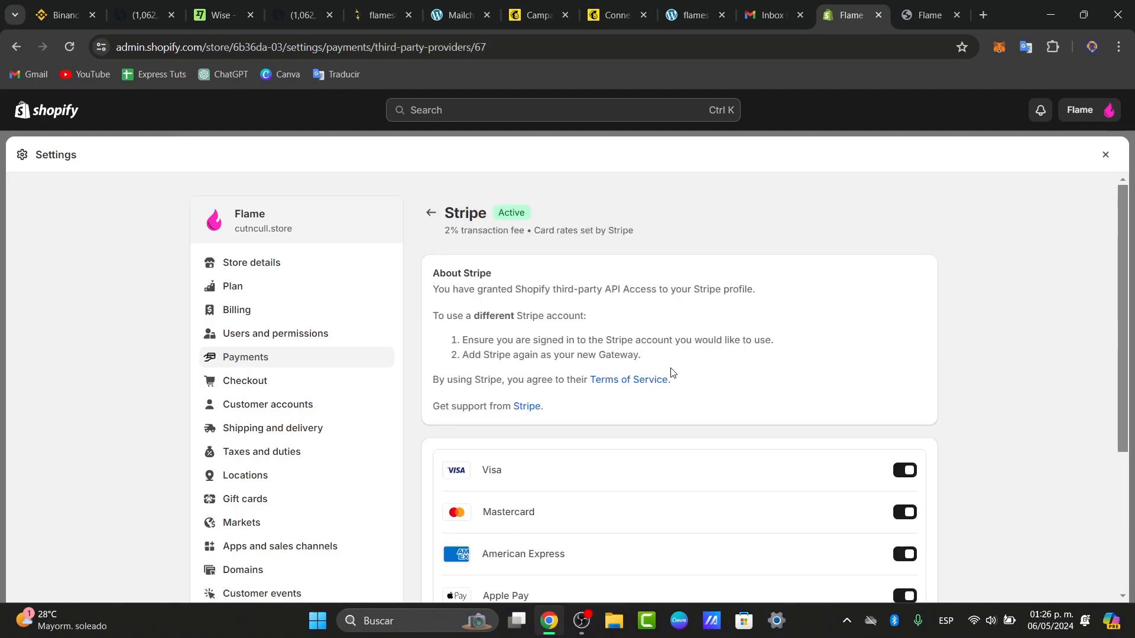
pyautogui.scroll(-3, 646, 437)
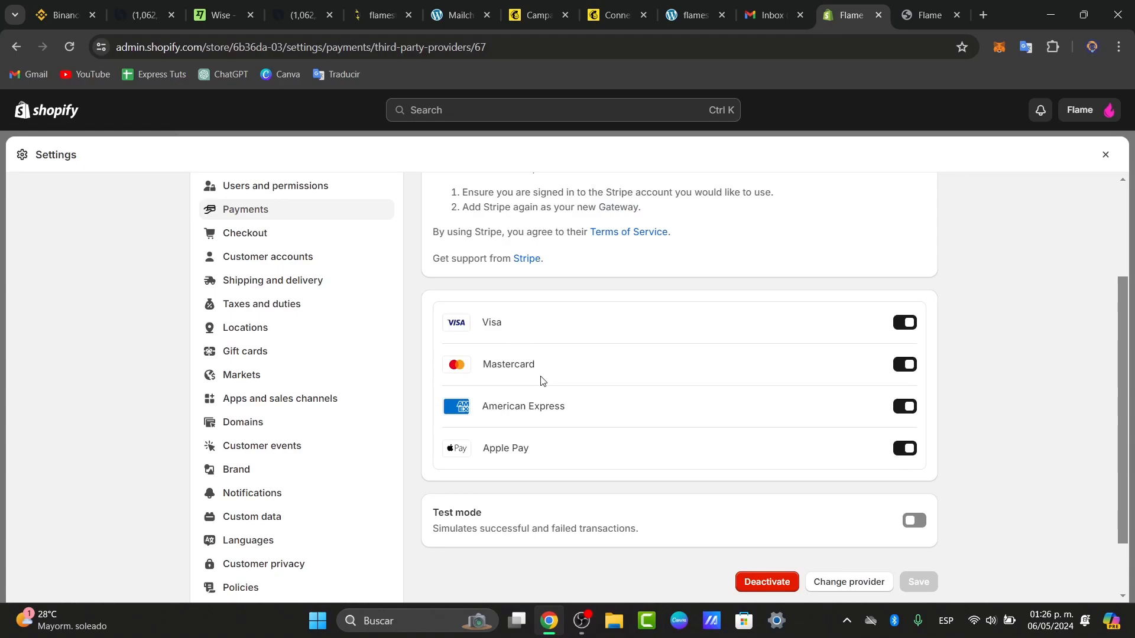
pyautogui.scroll(-1, 560, 435)
pyautogui.scroll(2, 562, 437)
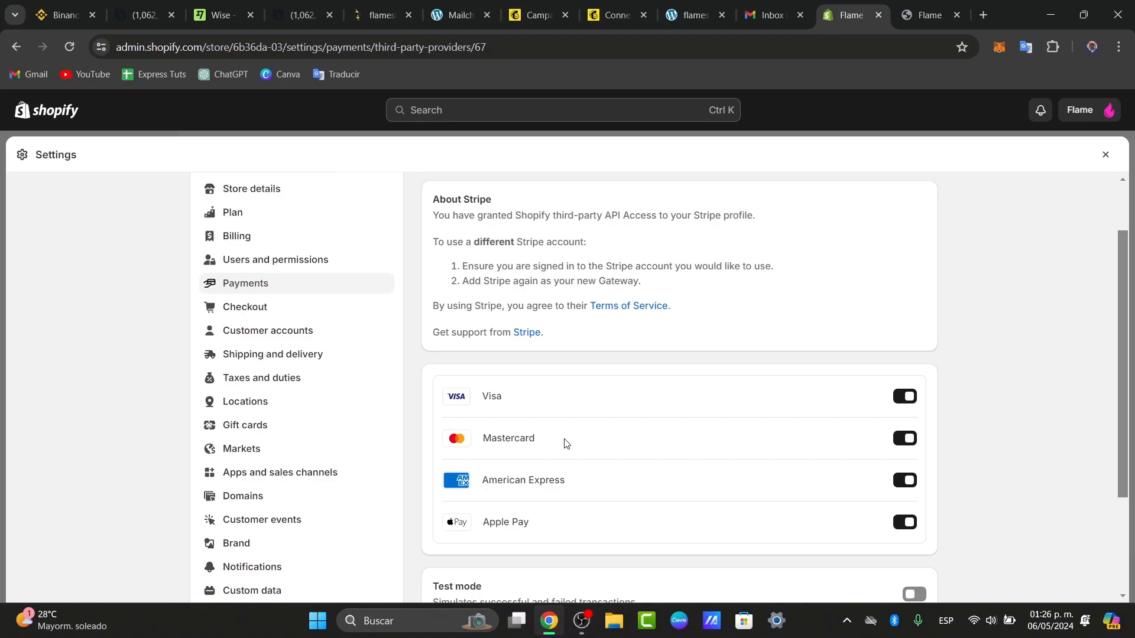
pyautogui.scroll(-3, 565, 443)
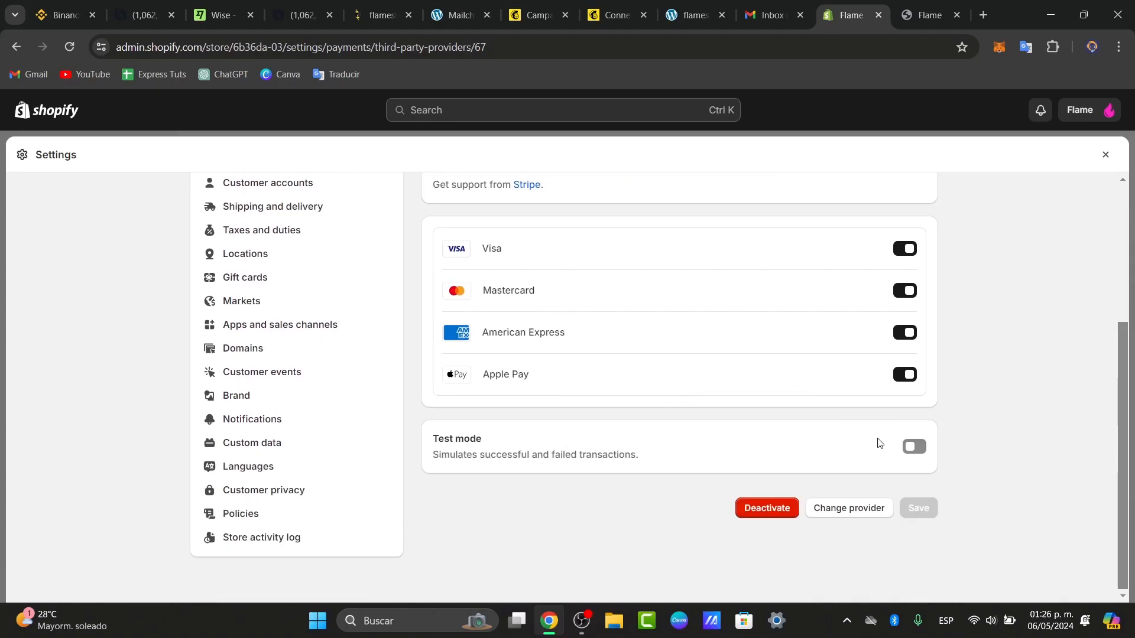
# - Search the web for stripe in a new tab, open the Stripe dashboard from its website, and return to the Shopify admin
pyautogui.click(984, 16)
pyautogui.write('stripe')
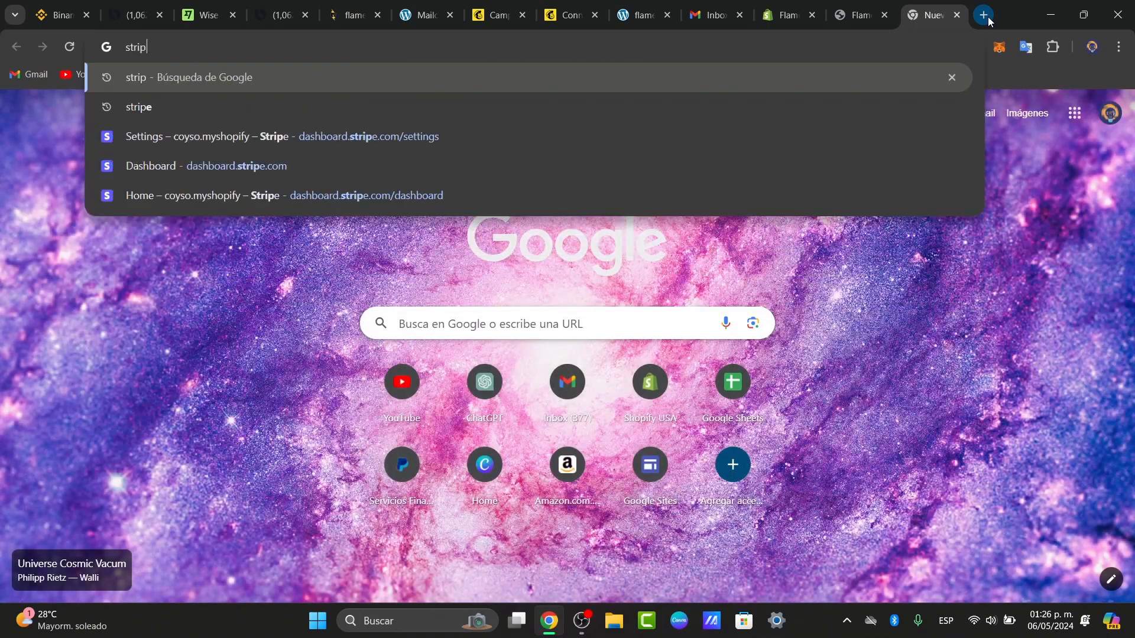
pyautogui.press('Return')
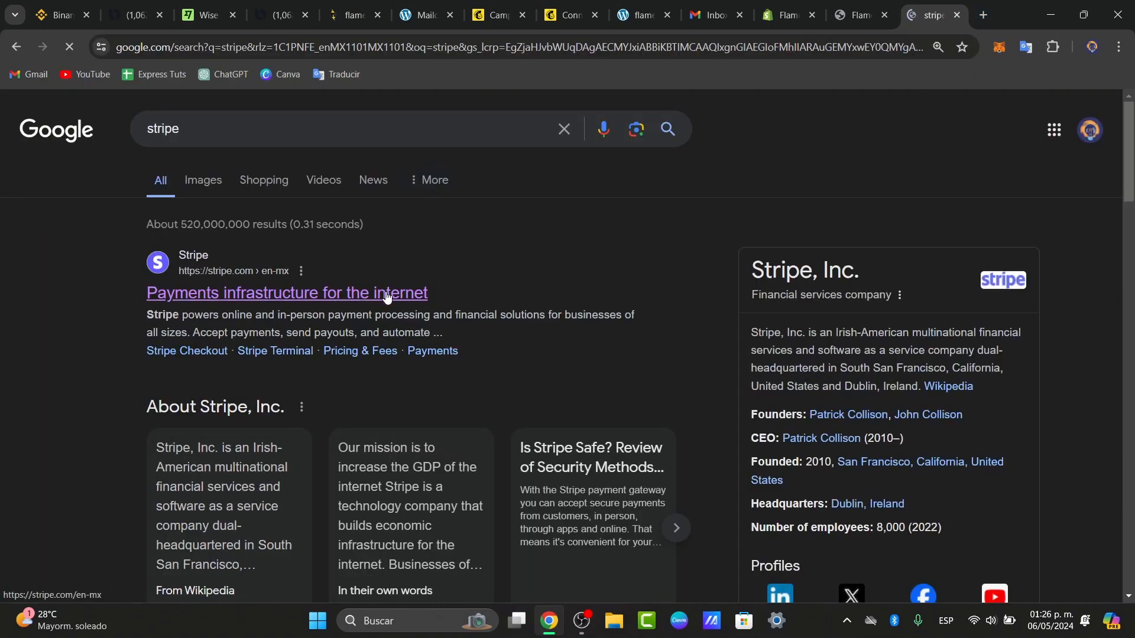
pyautogui.click(387, 294)
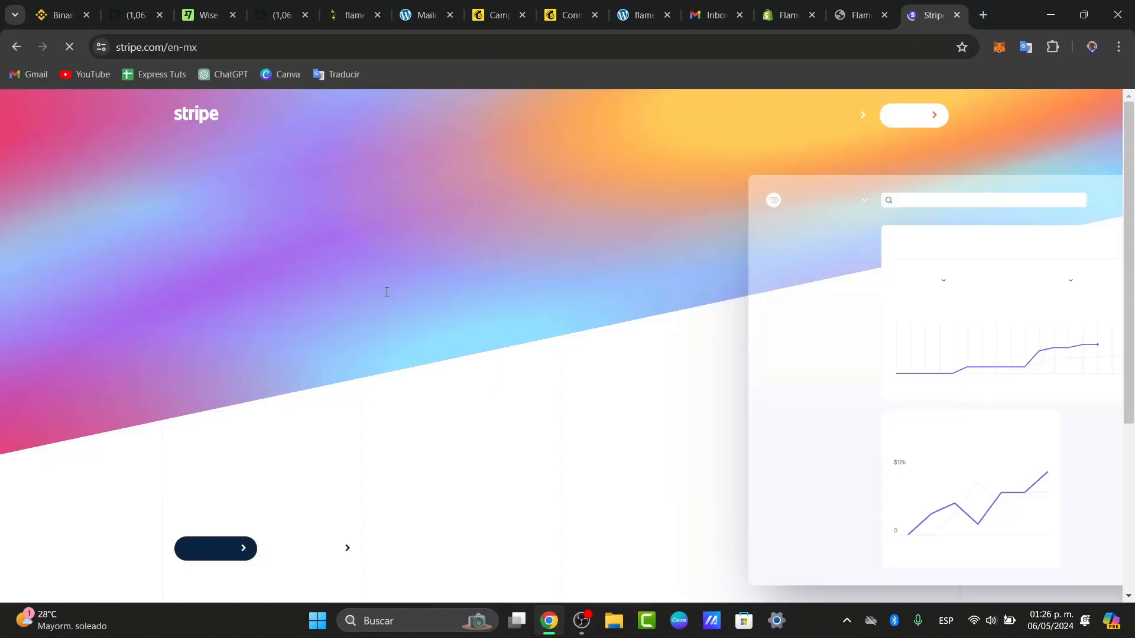
pyautogui.click(934, 121)
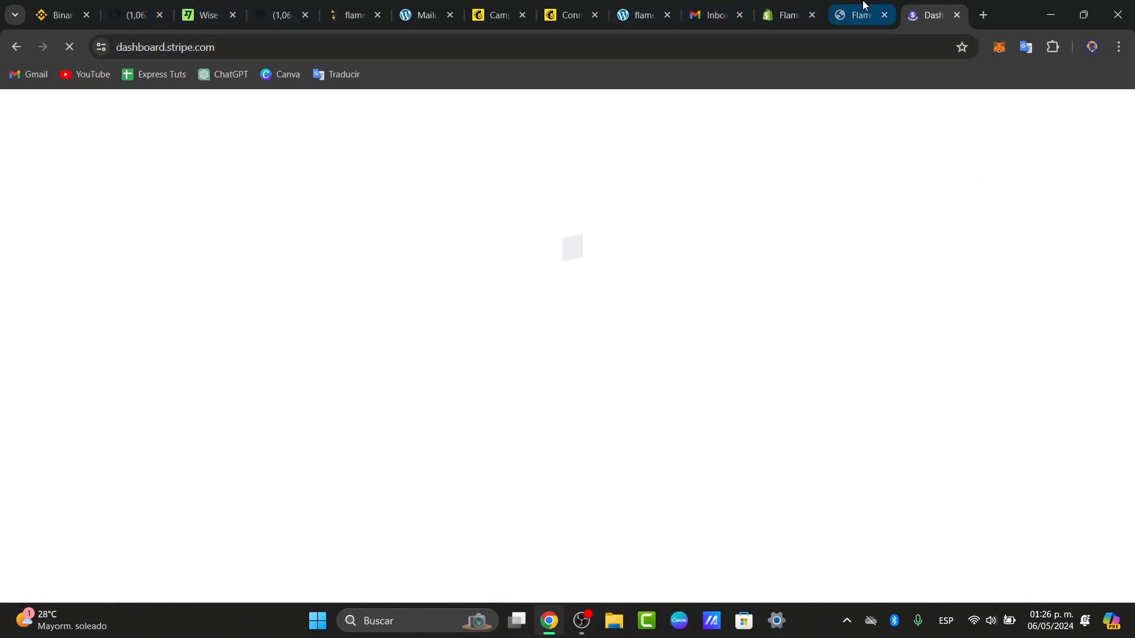
pyautogui.click(794, 17)
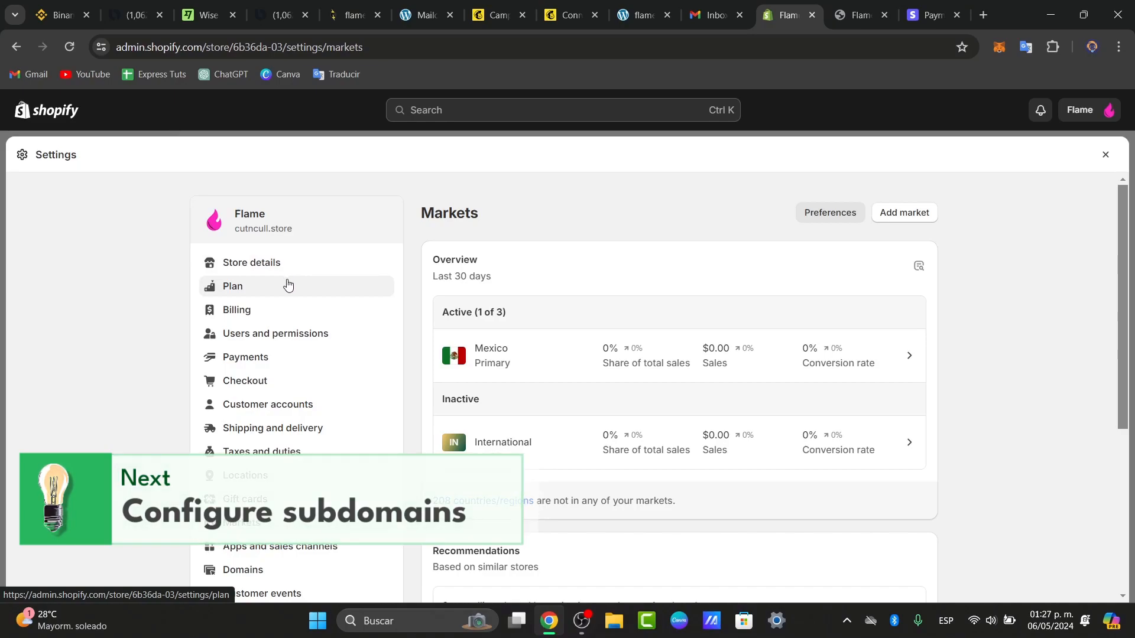
# - Look through the store settings categories and open the Domains settings
pyautogui.scroll(-2, 331, 366)
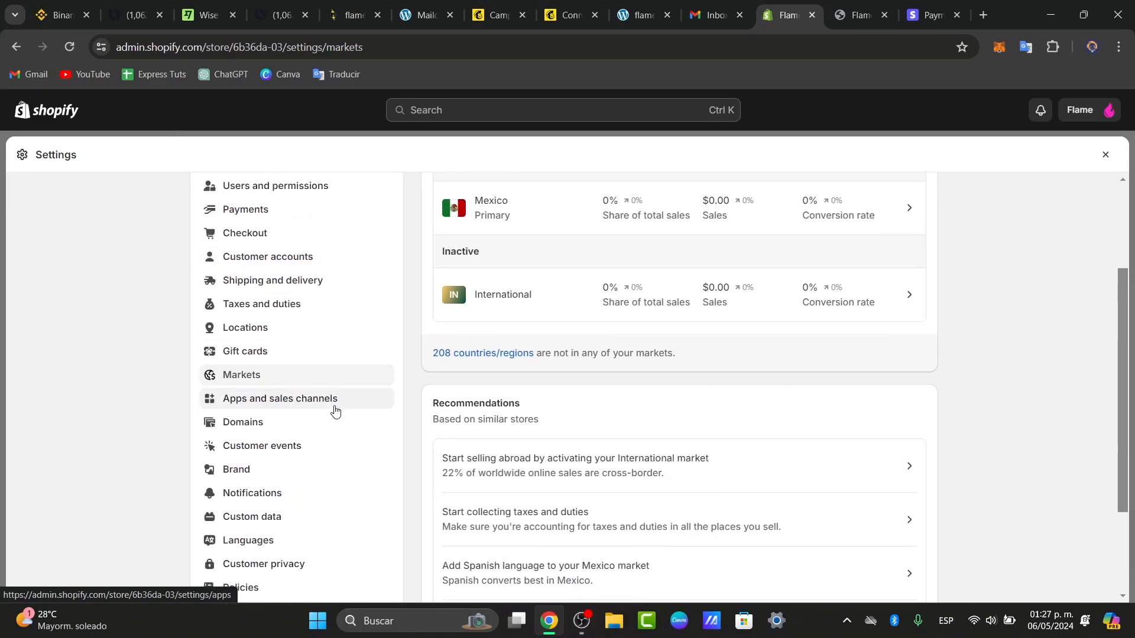
pyautogui.scroll(2, 298, 328)
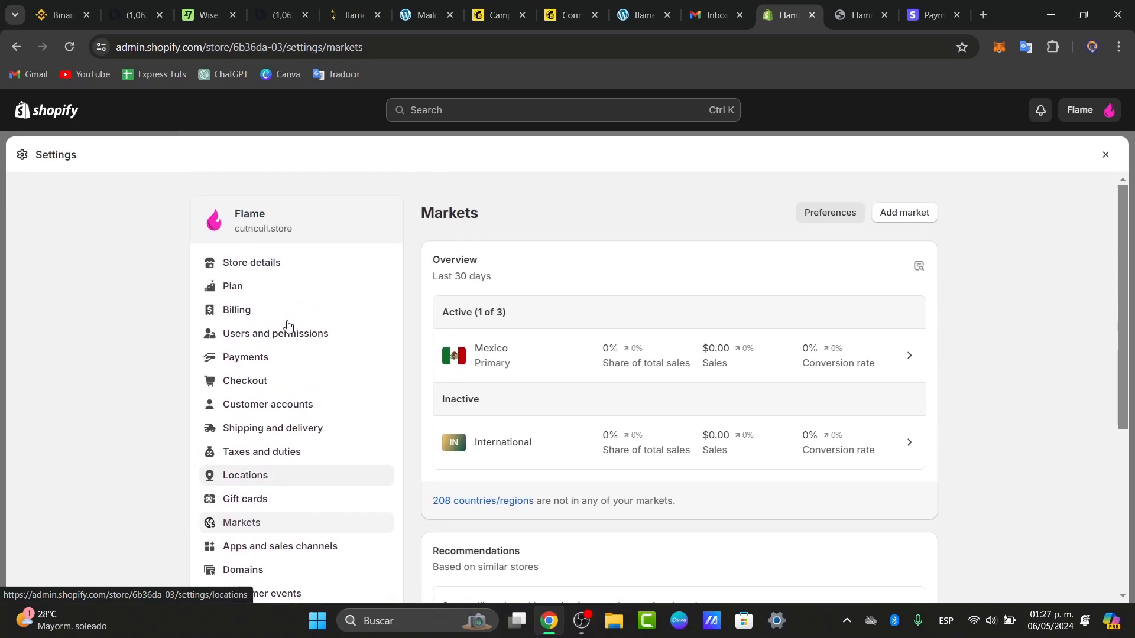
pyautogui.scroll(-2, 287, 326)
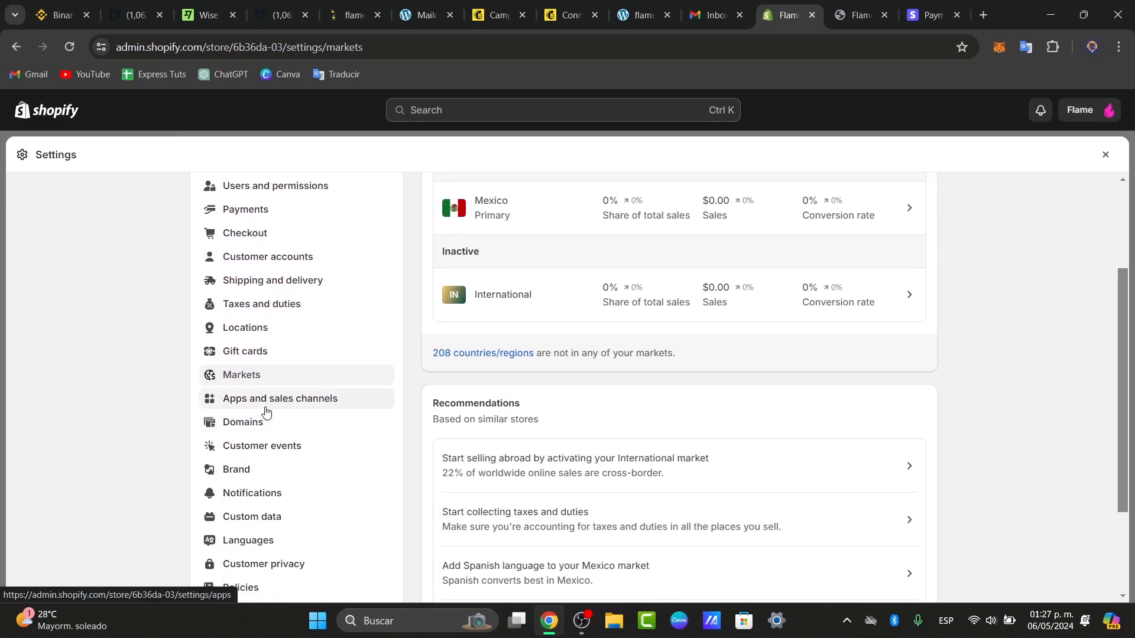
pyautogui.click(293, 422)
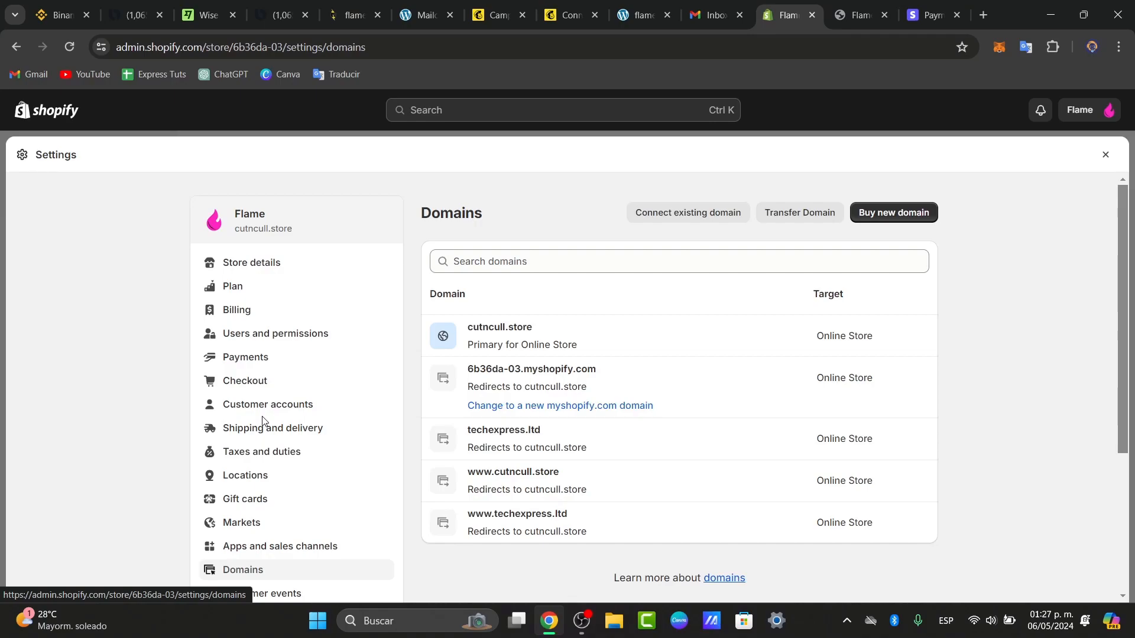
# - Check the details of the primary domain cutncull.store, view its storefront, and return to the domain list
pyautogui.click(519, 334)
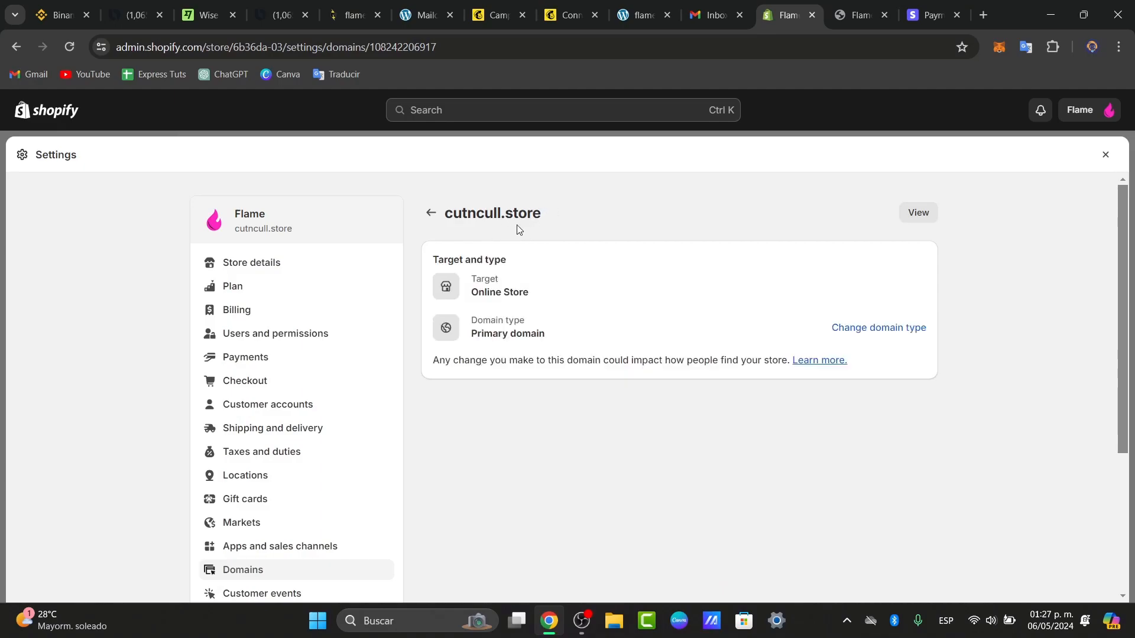
pyautogui.click(917, 216)
pyautogui.click(821, 15)
pyautogui.click(432, 214)
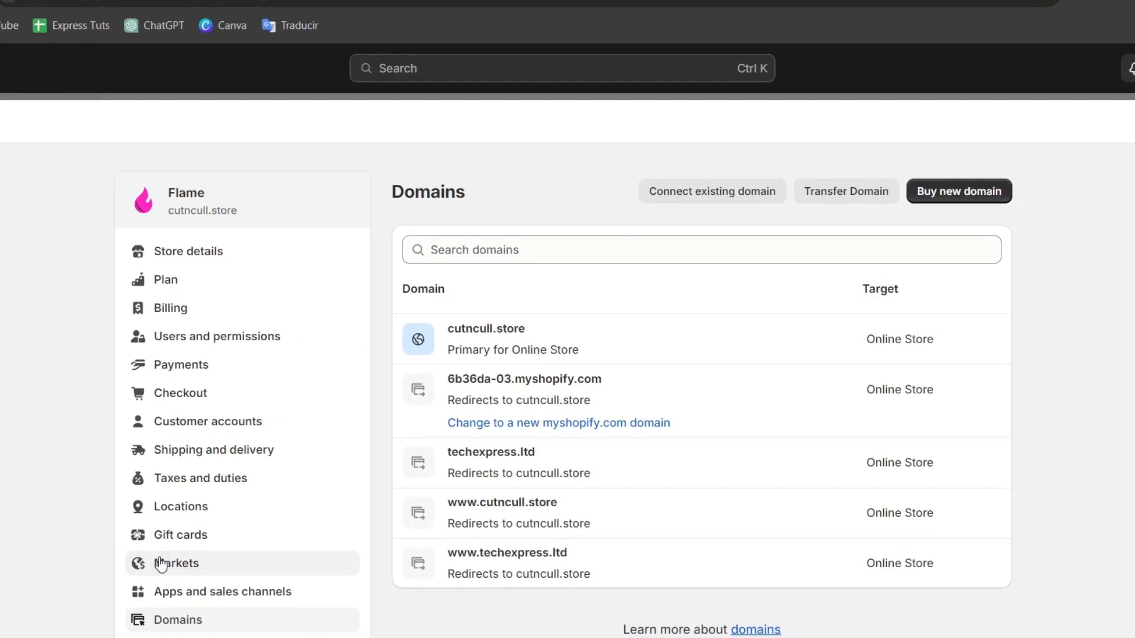
# - Open the Markets settings and review the active and inactive markets and the recommendations
pyautogui.click(228, 527)
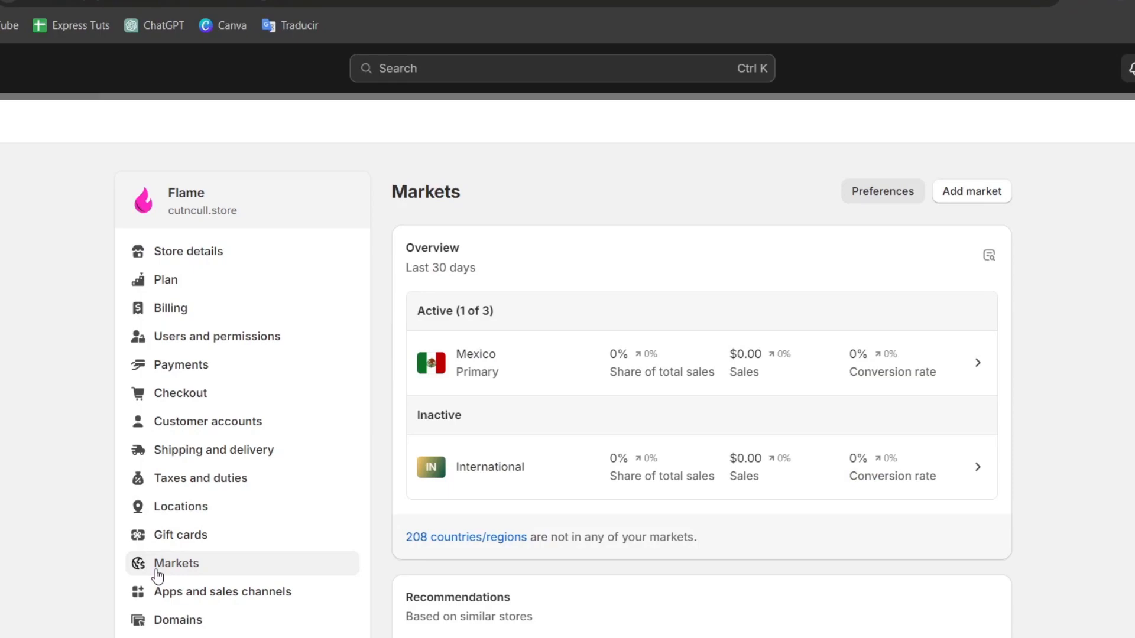
pyautogui.moveTo(504, 312); pyautogui.dragTo(467, 311)
pyautogui.click(972, 343)
pyautogui.scroll(-1, 975, 378)
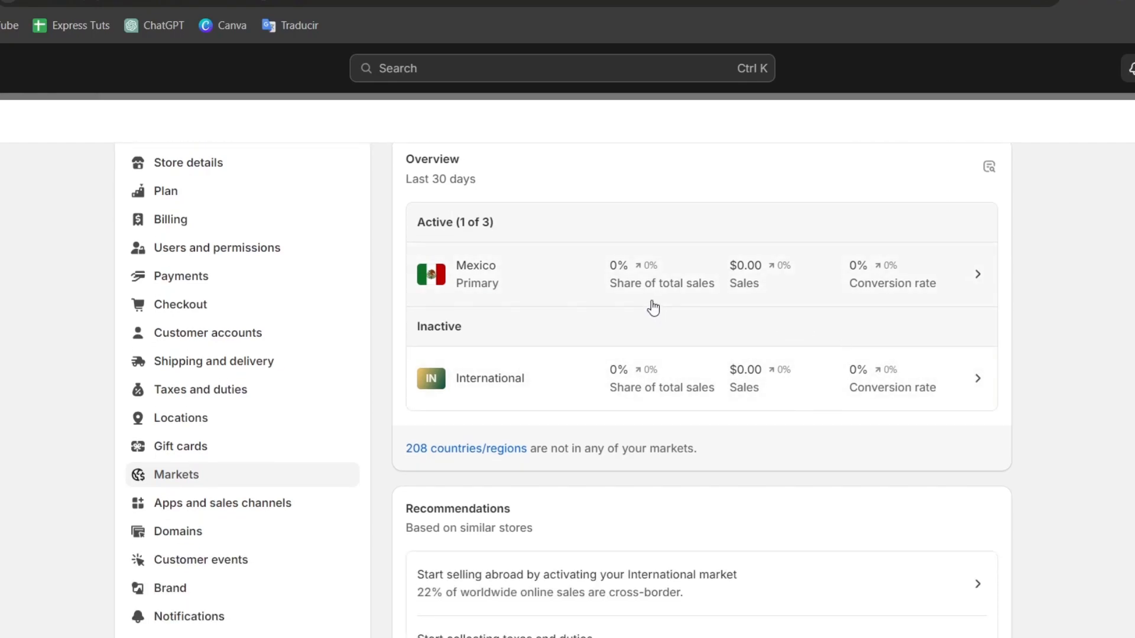
pyautogui.scroll(-1, 913, 366)
pyautogui.scroll(-1, 913, 365)
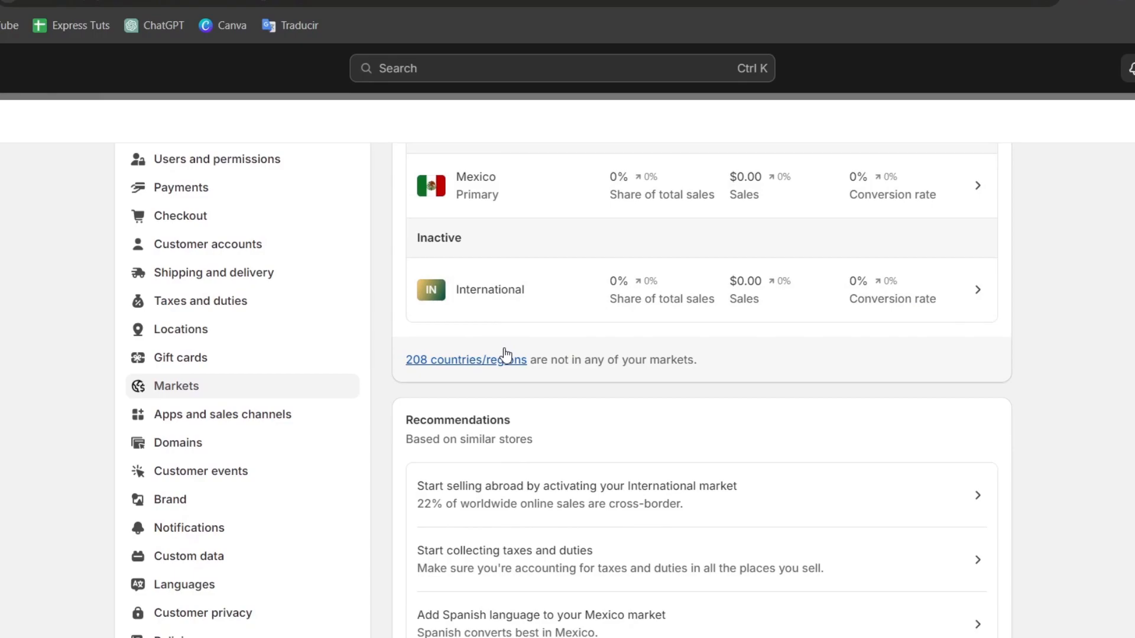
pyautogui.scroll(-1, 505, 354)
pyautogui.scroll(1, 558, 337)
# - Start adding a market from the countries not in any market, and collapse the Africa, Asia and Europe groups
pyautogui.click(510, 370)
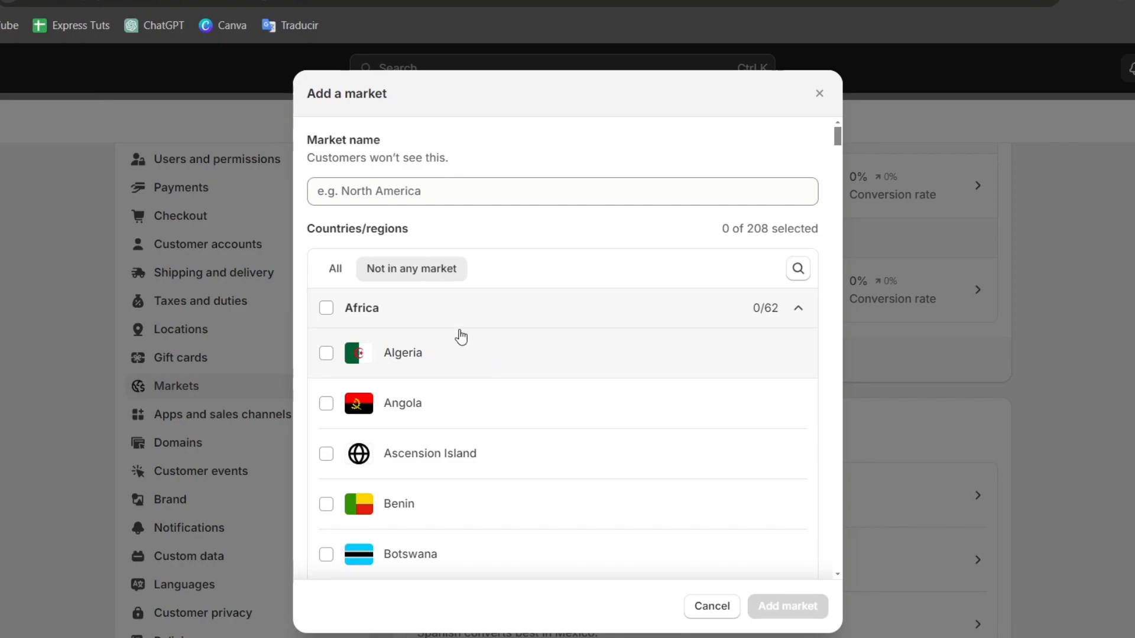
pyautogui.scroll(-4, 458, 372)
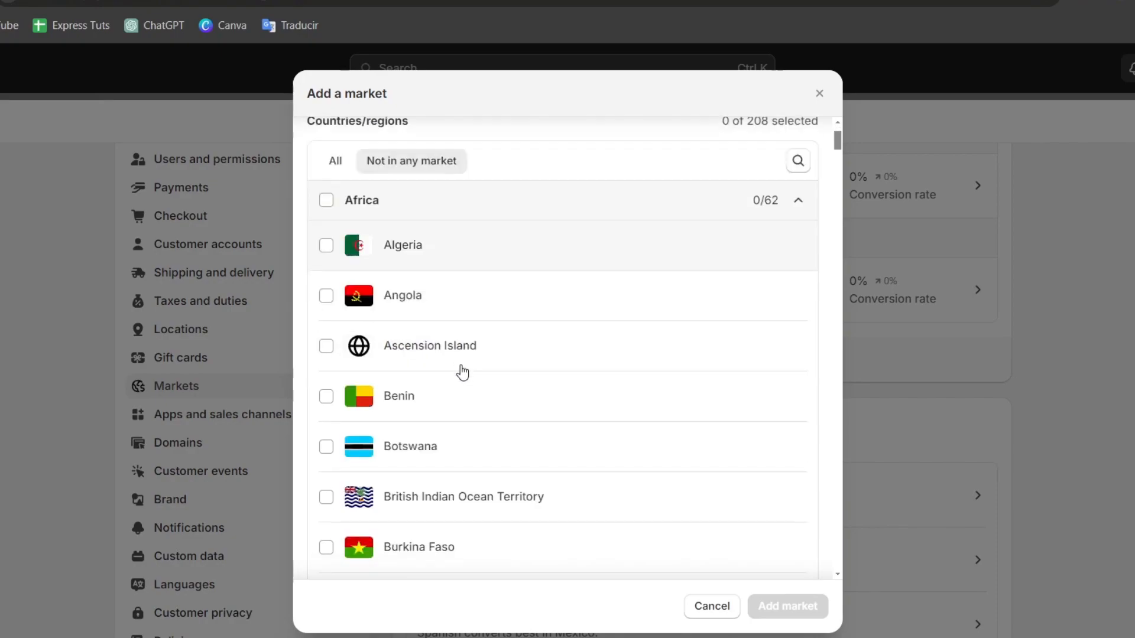
pyautogui.scroll(4, 461, 375)
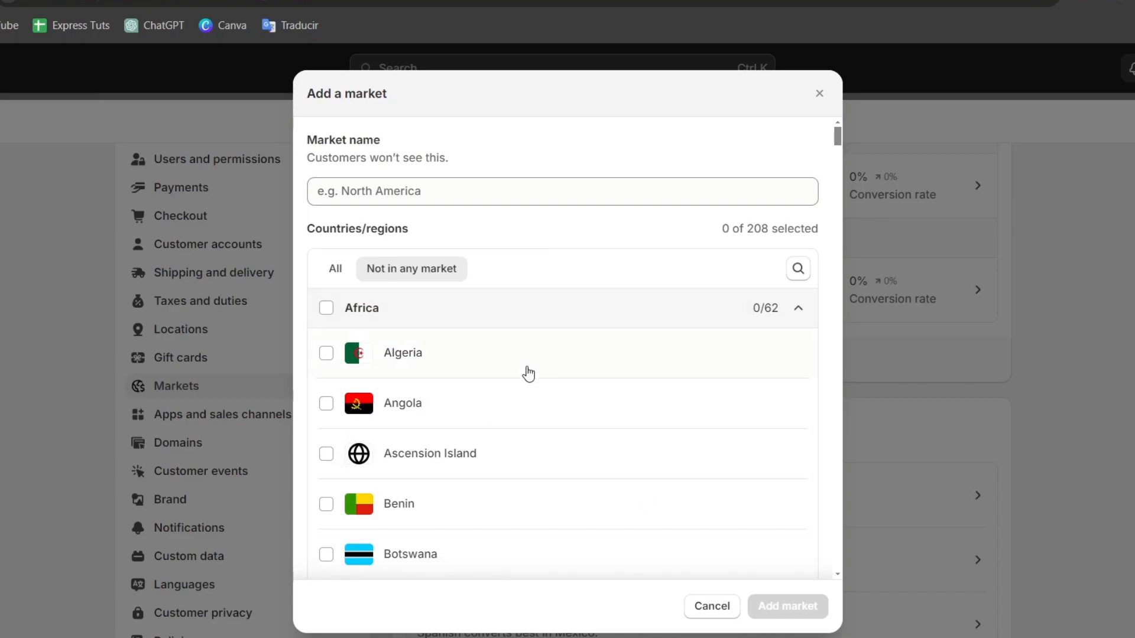
pyautogui.click(778, 313)
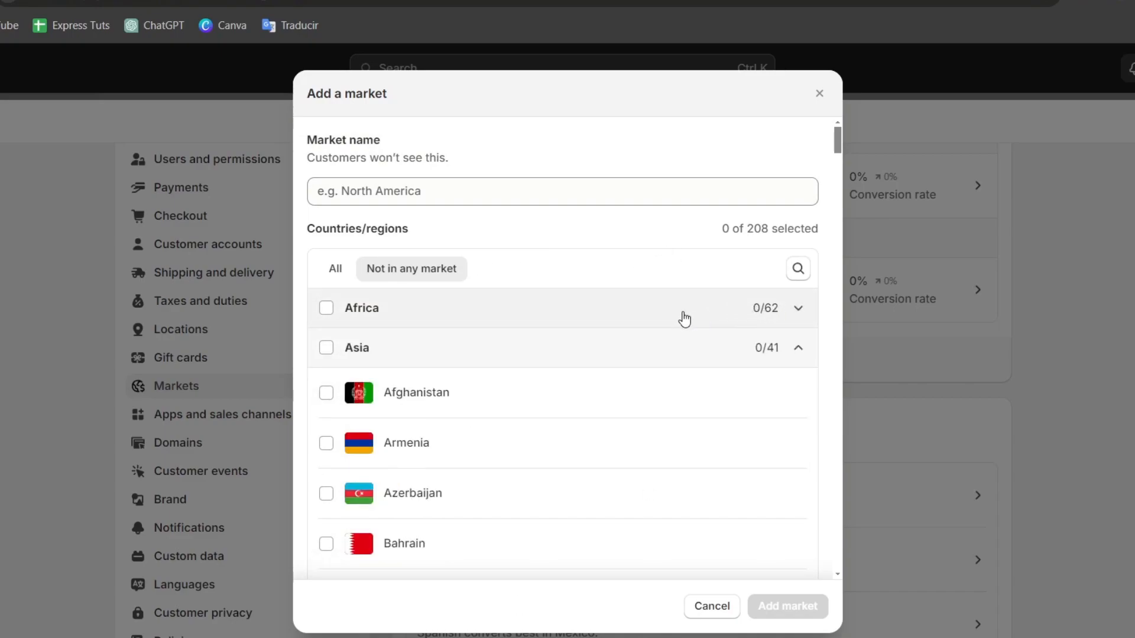
pyautogui.click(792, 350)
pyautogui.click(796, 382)
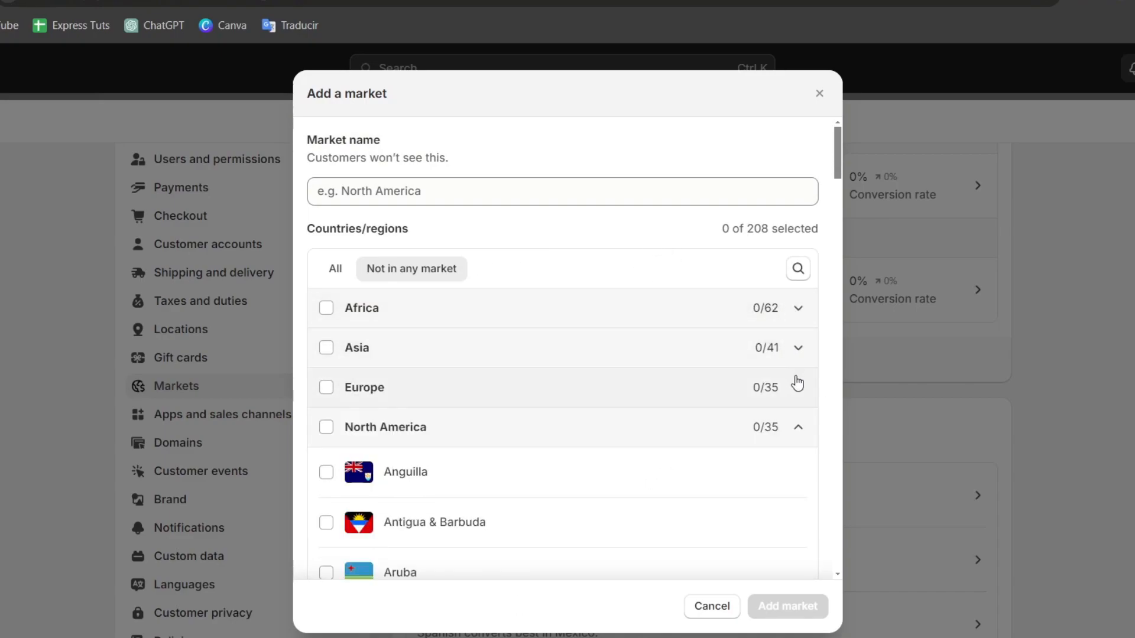
pyautogui.scroll(-20, 766, 439)
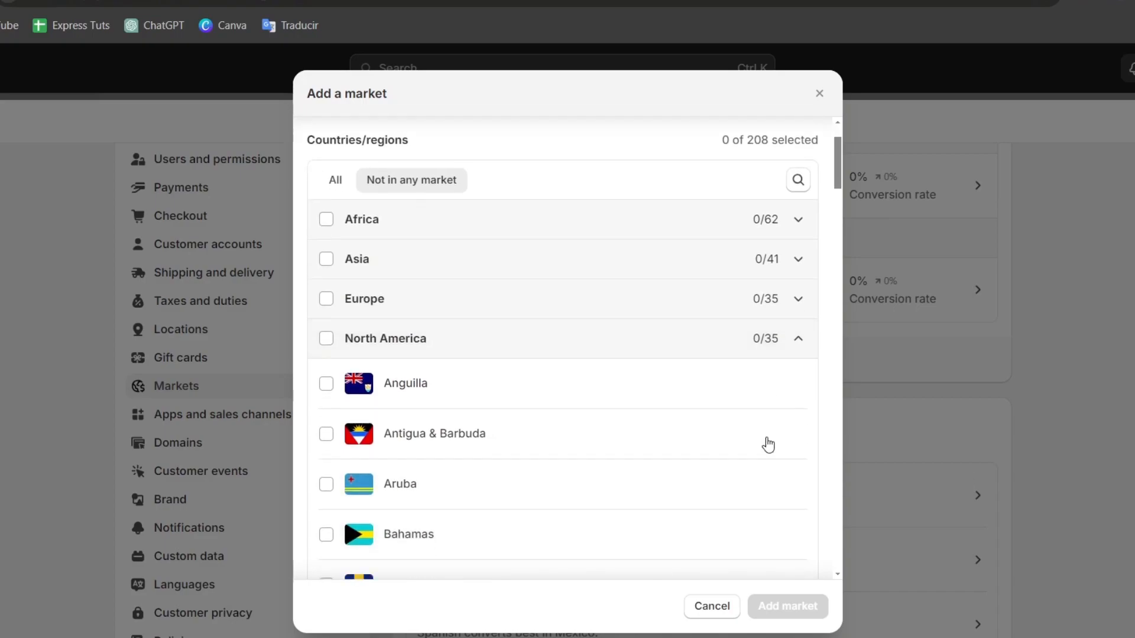
pyautogui.scroll(-5, 714, 466)
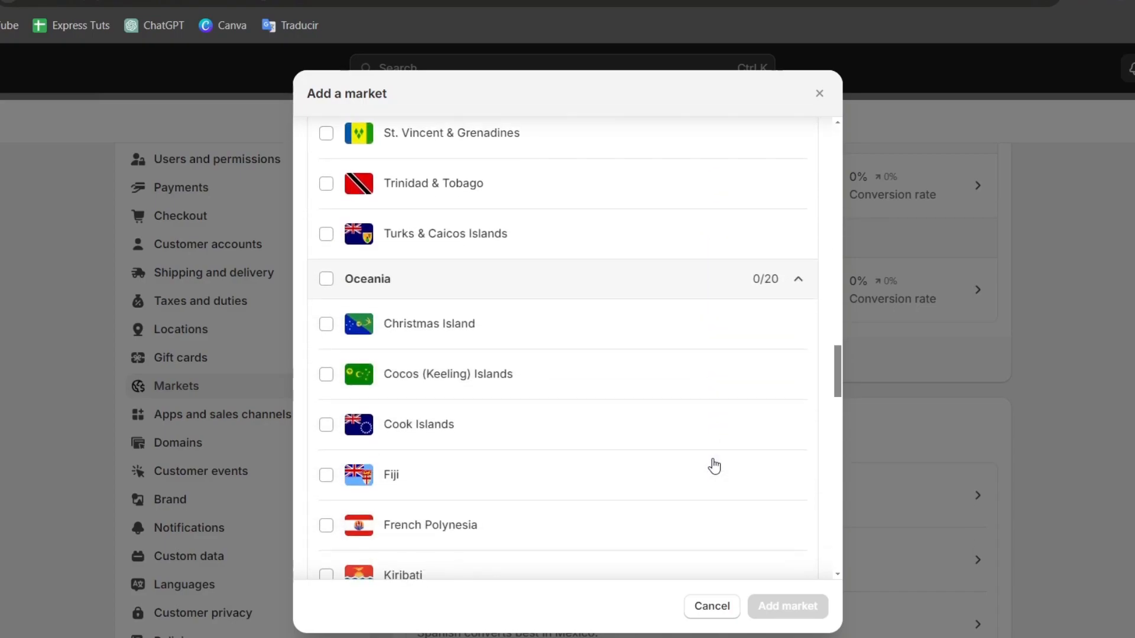
pyautogui.scroll(12, 714, 466)
pyautogui.scroll(12, 714, 466)
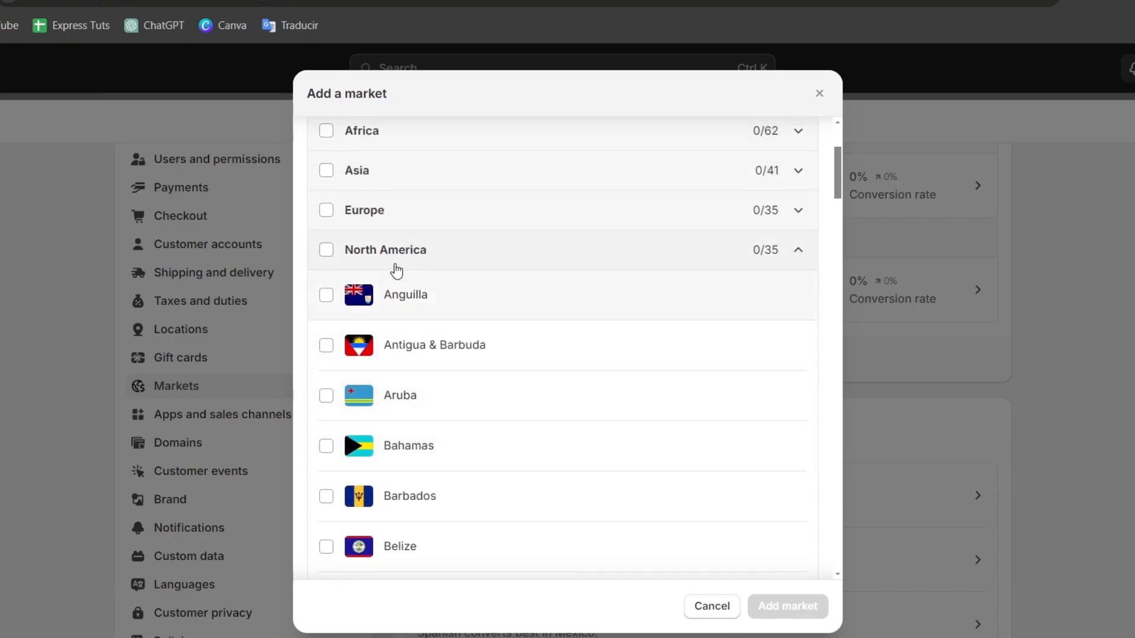
# - Include all of North America and South America in the new market, collapsing the North America and Oceania groups
pyautogui.click(328, 250)
pyautogui.click(768, 254)
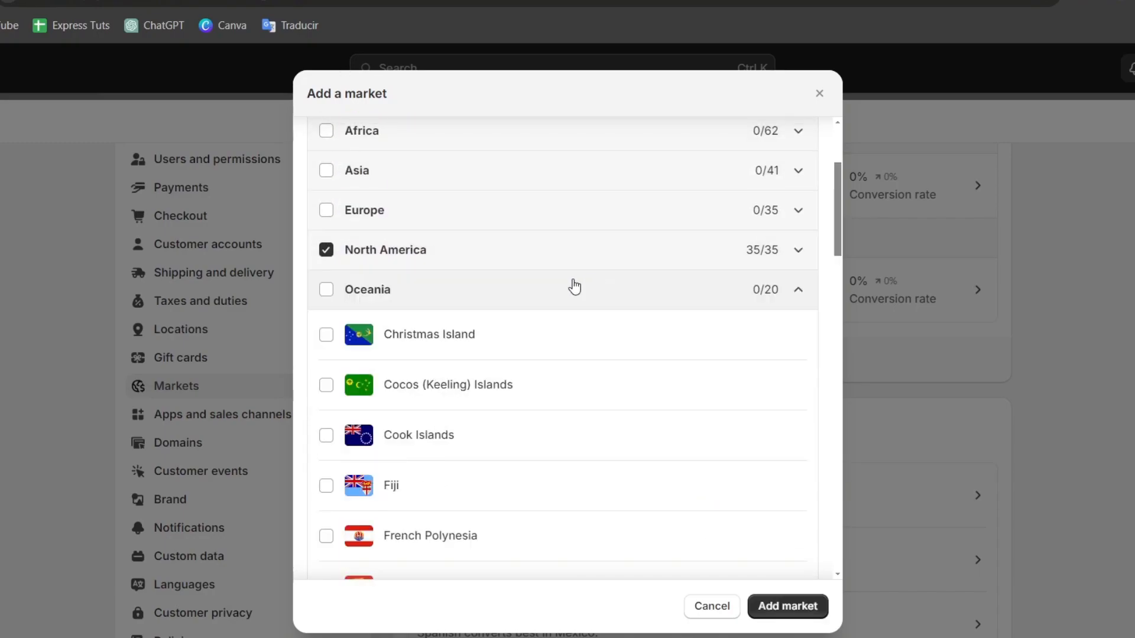
pyautogui.click(723, 287)
pyautogui.click(349, 329)
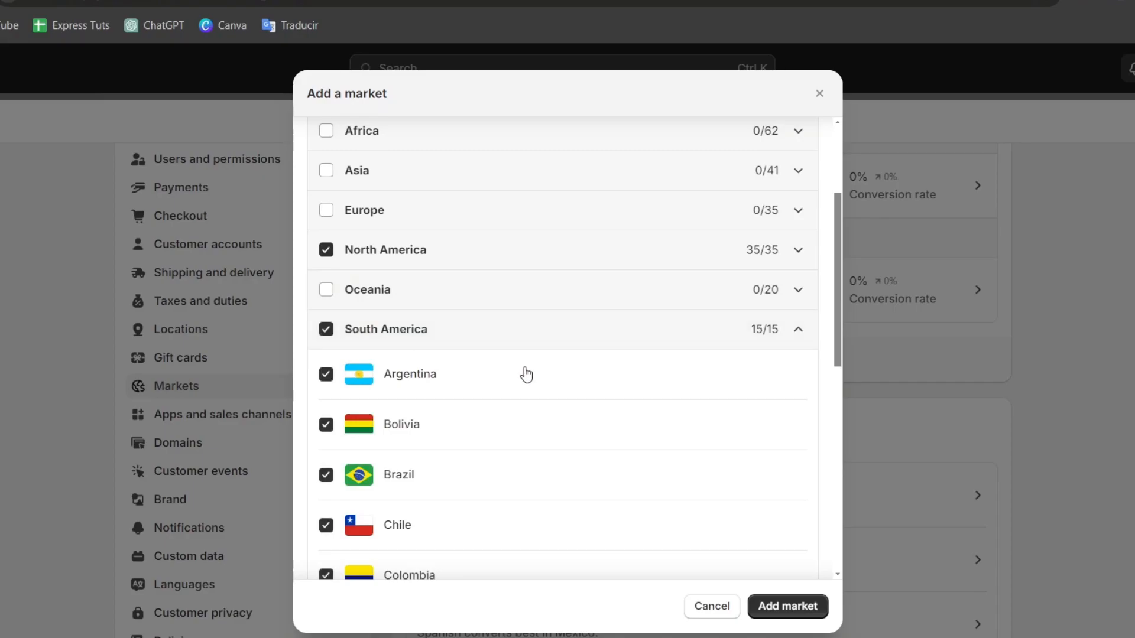
pyautogui.scroll(-7, 560, 445)
pyautogui.scroll(1, 561, 445)
pyautogui.scroll(6, 619, 296)
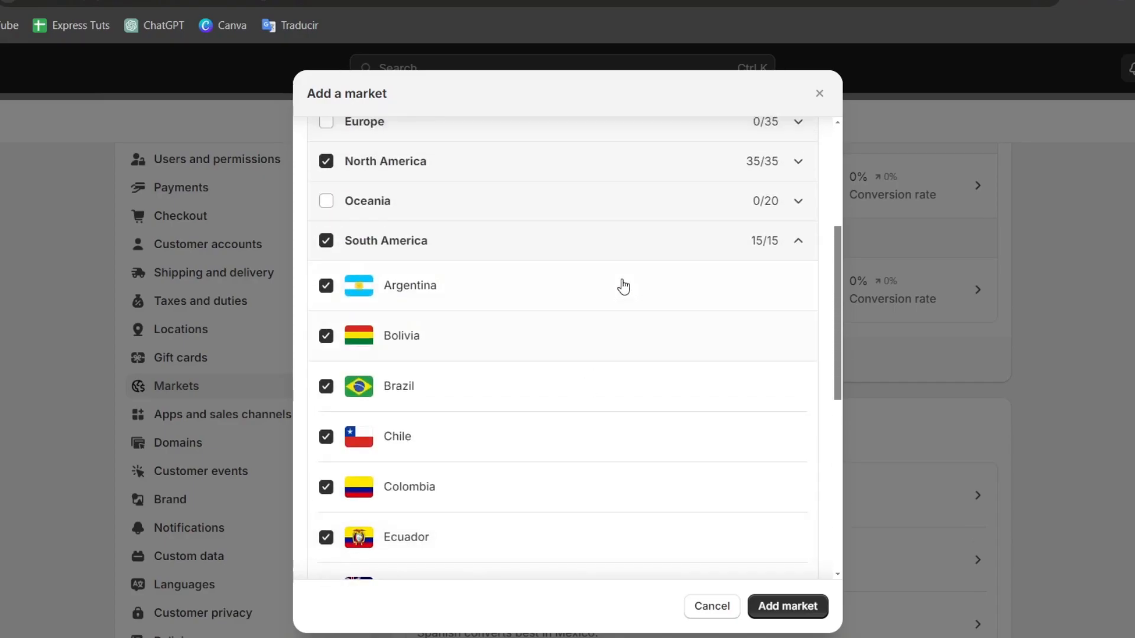
# - Name the new market America and add it with all North and South American countries selected
pyautogui.click(638, 240)
pyautogui.click(814, 593)
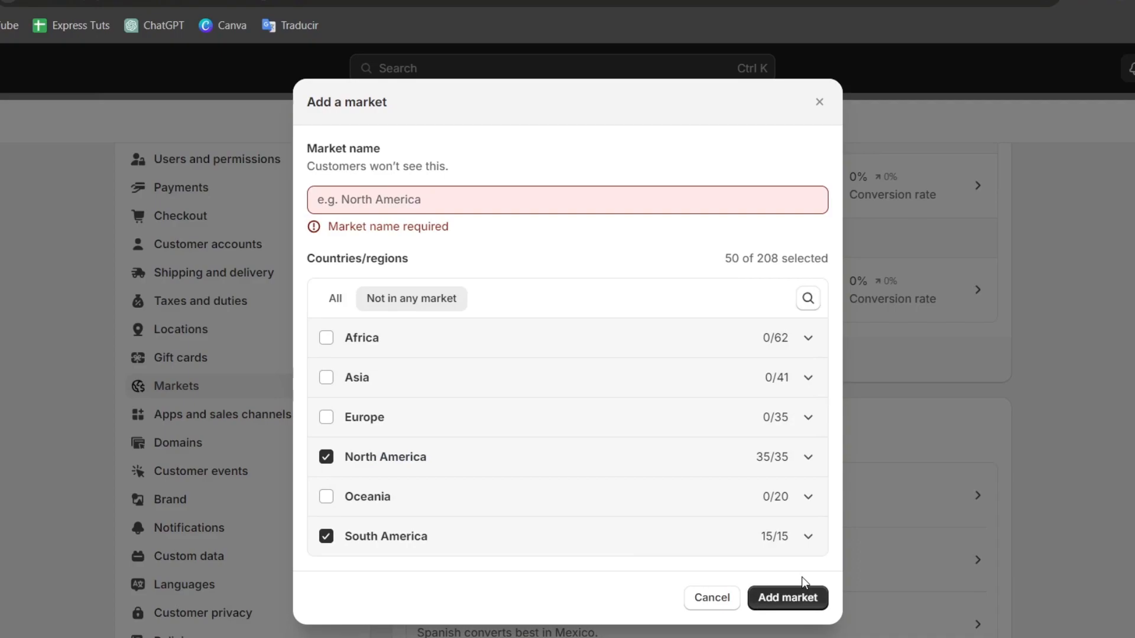
pyautogui.click(472, 194)
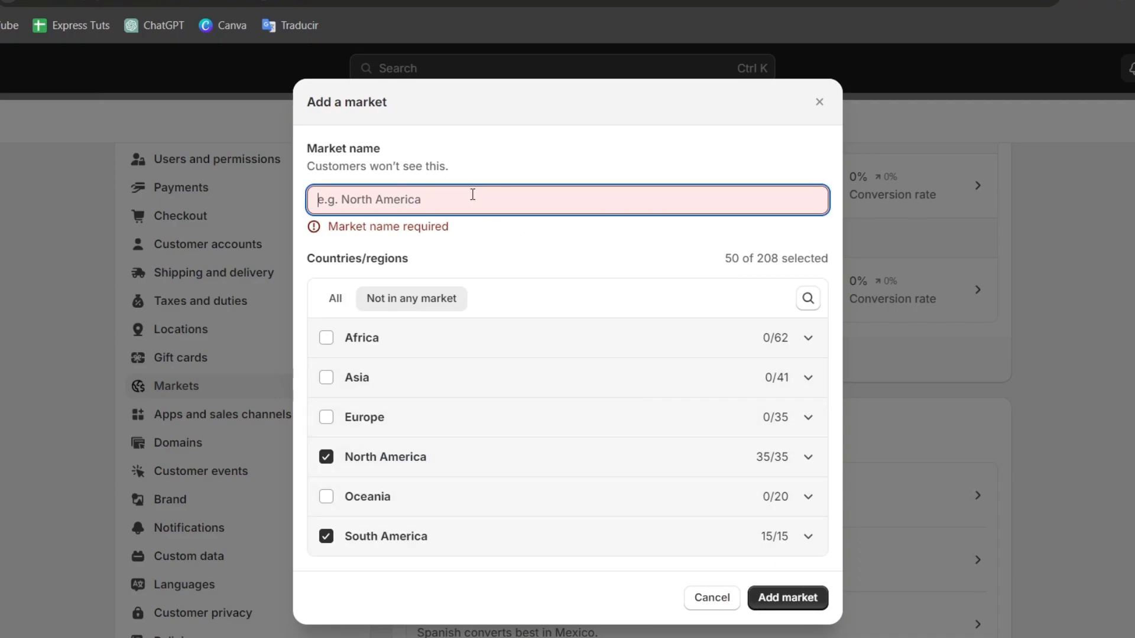
pyautogui.write('America')
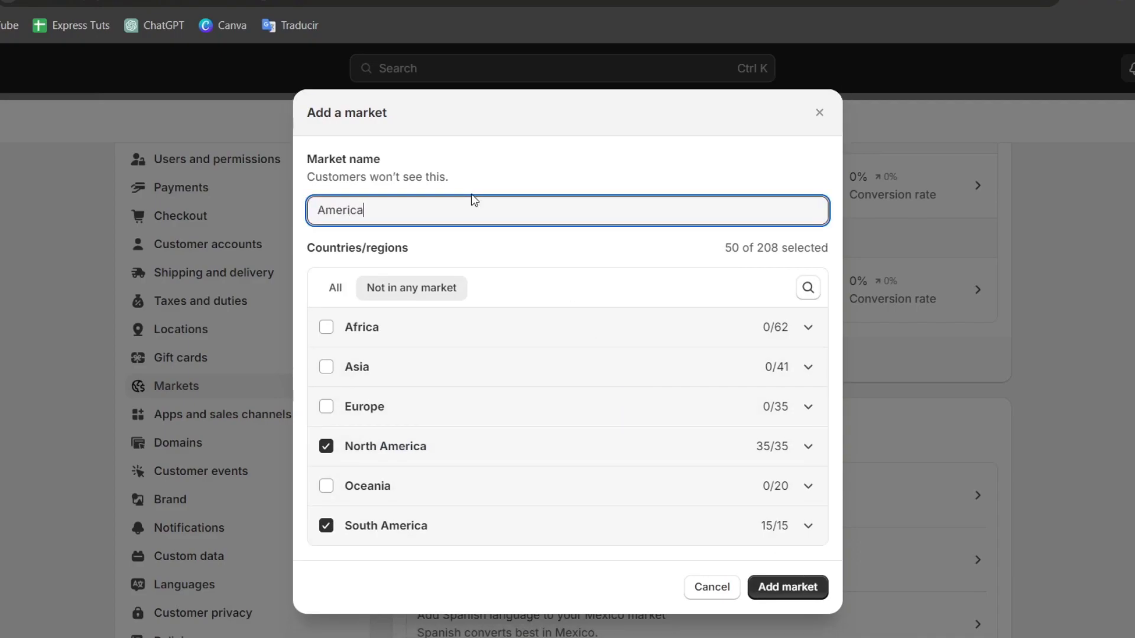
pyautogui.click(821, 591)
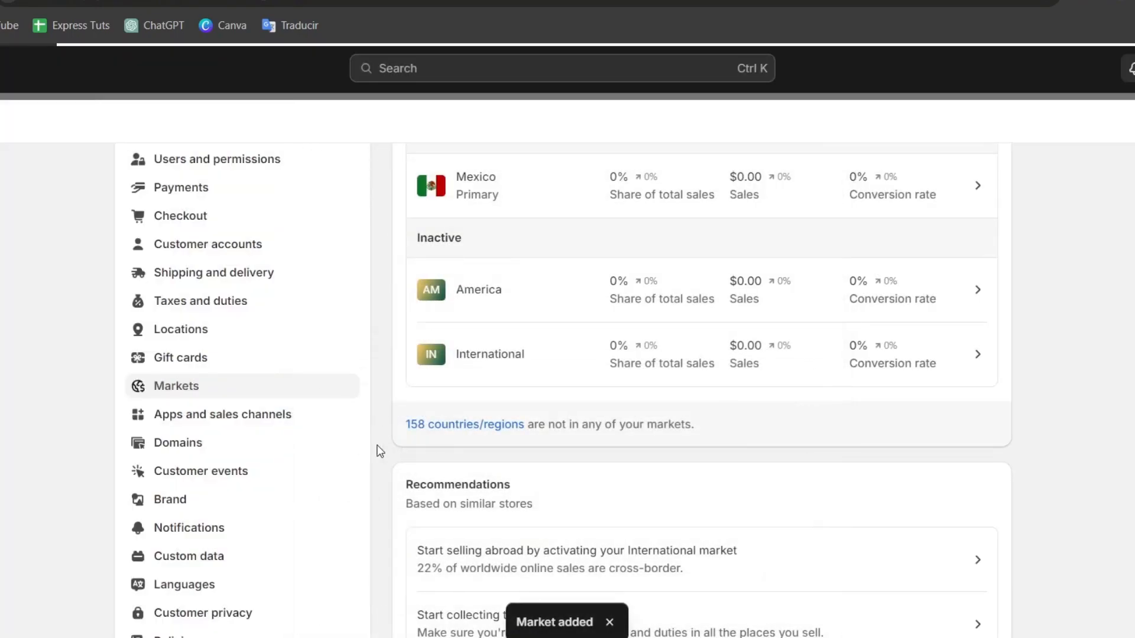
# - Open the America market's languages and domains settings and check the options for adding languages
pyautogui.click(554, 301)
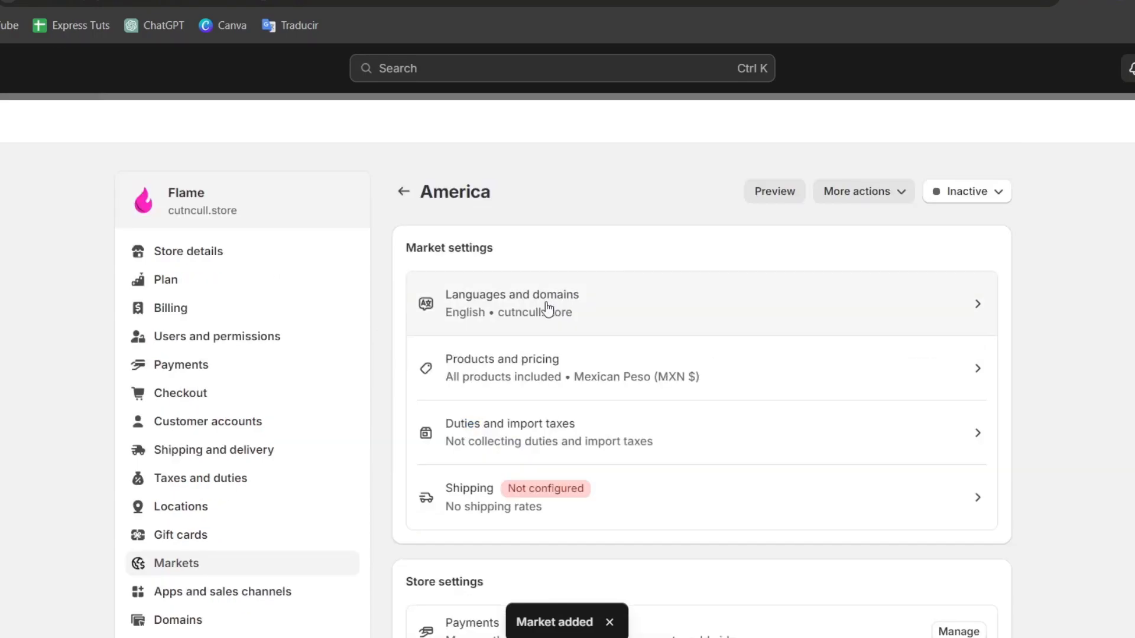
pyautogui.click(658, 326)
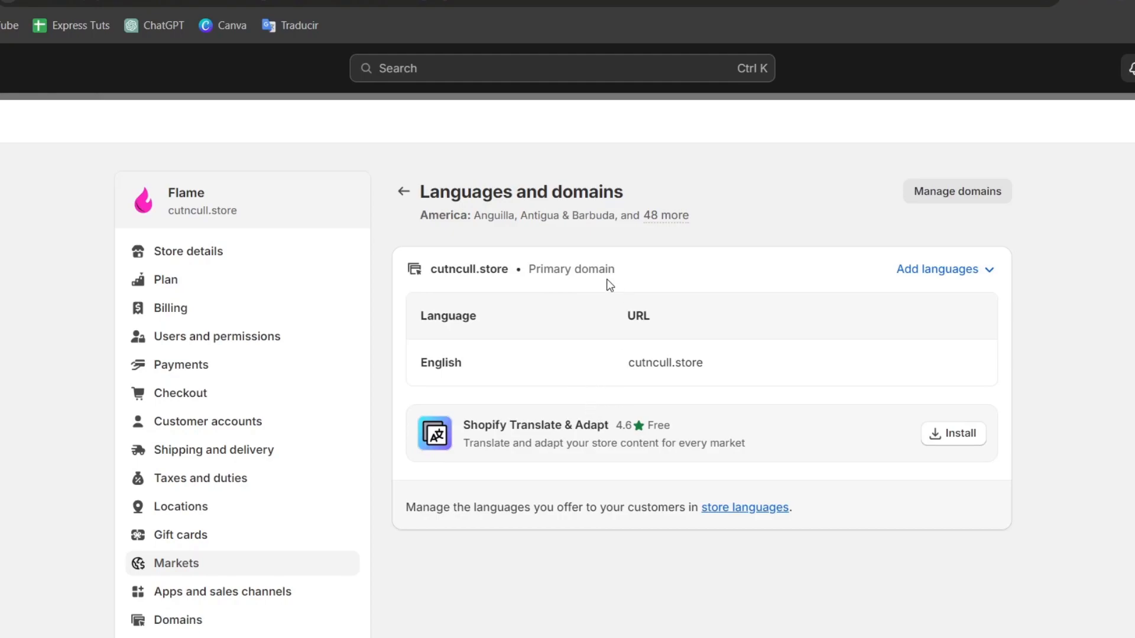
pyautogui.click(939, 270)
pyautogui.click(1049, 284)
pyautogui.click(965, 271)
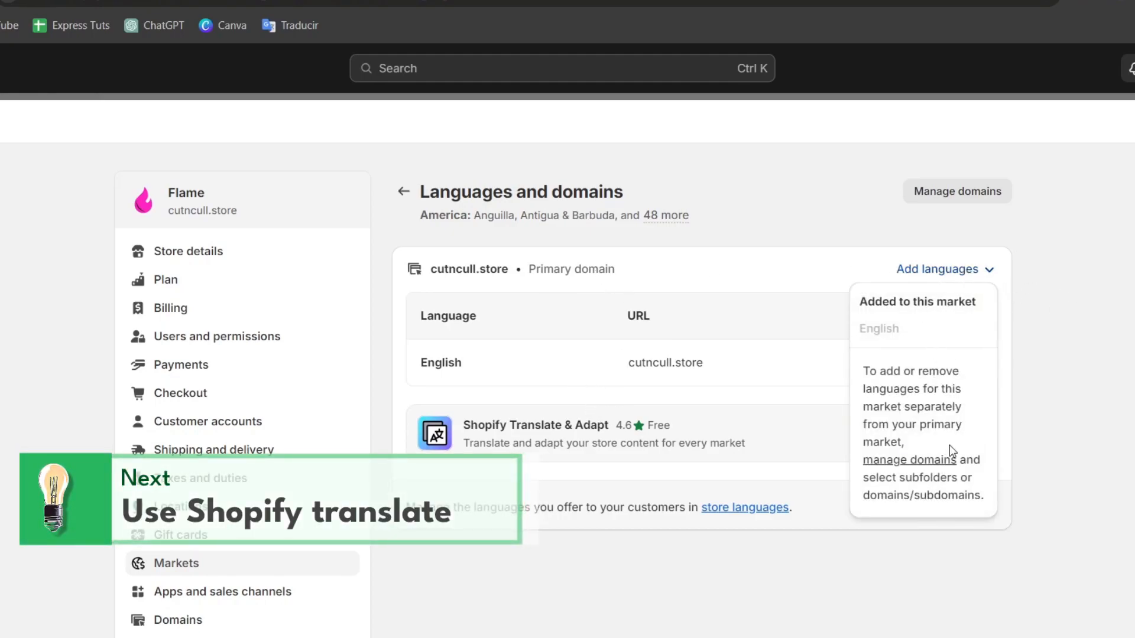
pyautogui.click(934, 463)
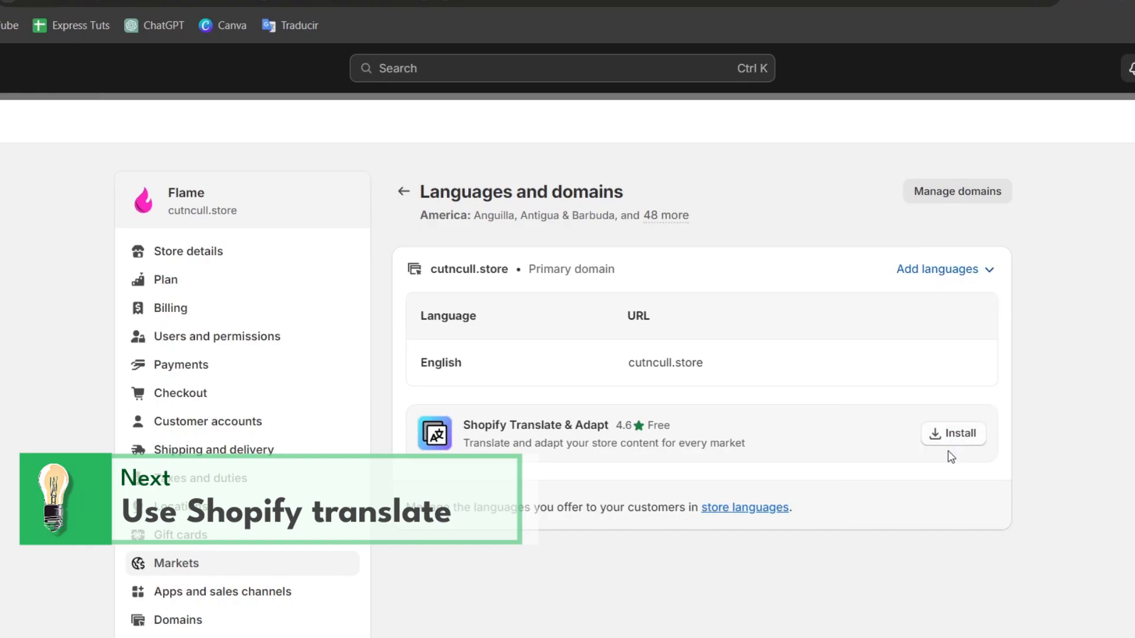
# - Install the Shopify Translate & Adapt app and look through its localized content categories for English
pyautogui.click(567, 430)
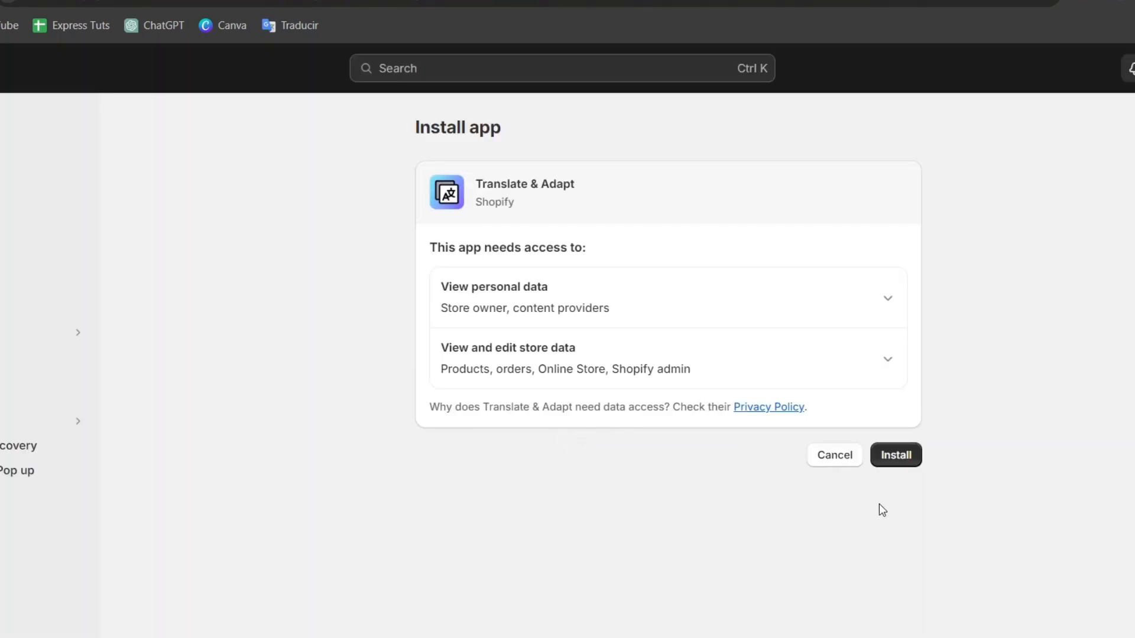
pyautogui.click(892, 469)
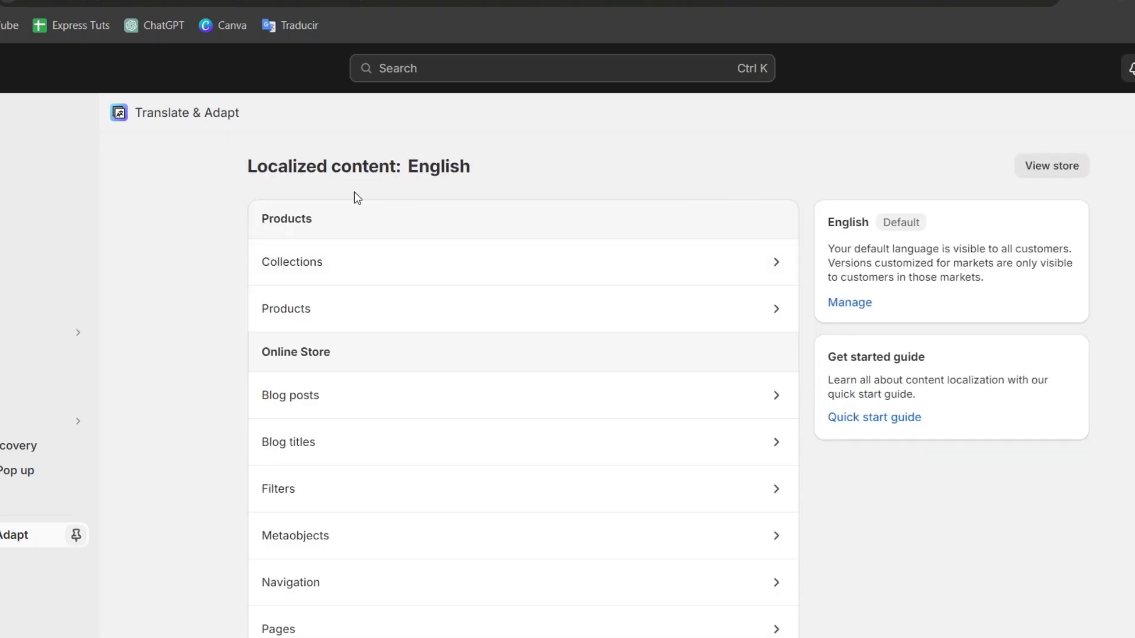
pyautogui.moveTo(346, 169); pyautogui.dragTo(451, 162)
pyautogui.scroll(-8, 614, 205)
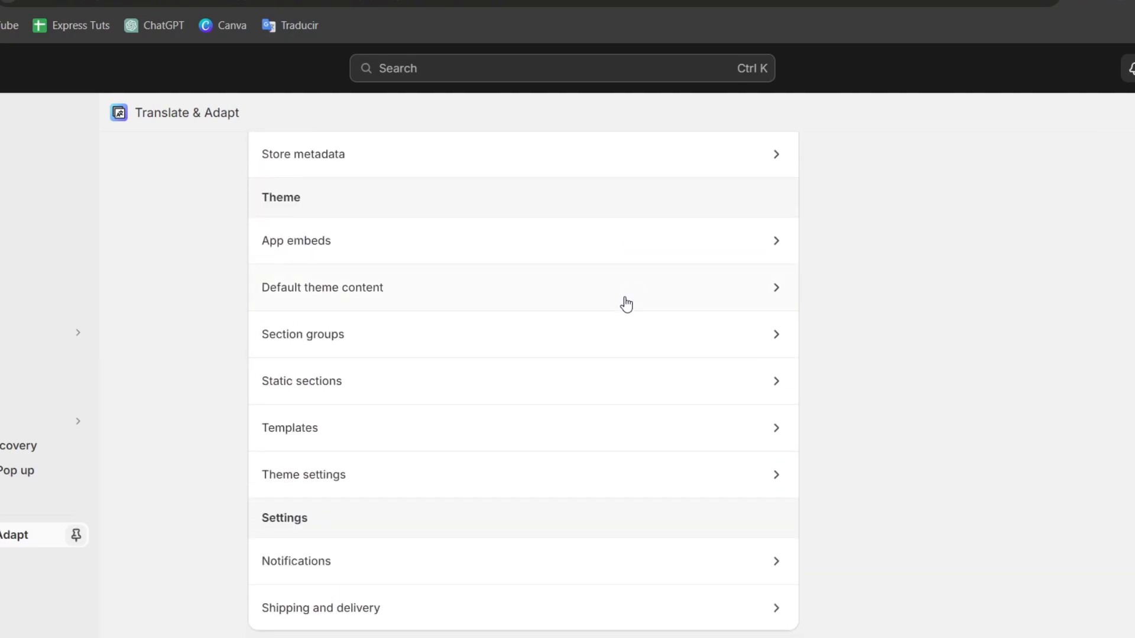
# - Open the store's language settings and add Spanish as a new language
pyautogui.click(7, 539)
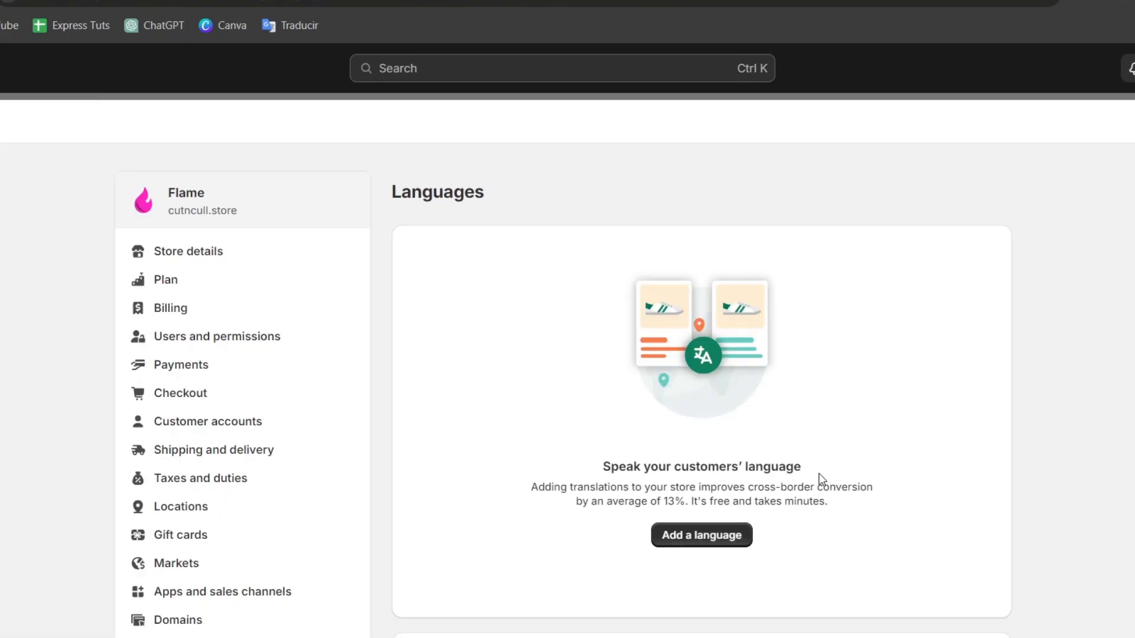
pyautogui.scroll(-3, 775, 326)
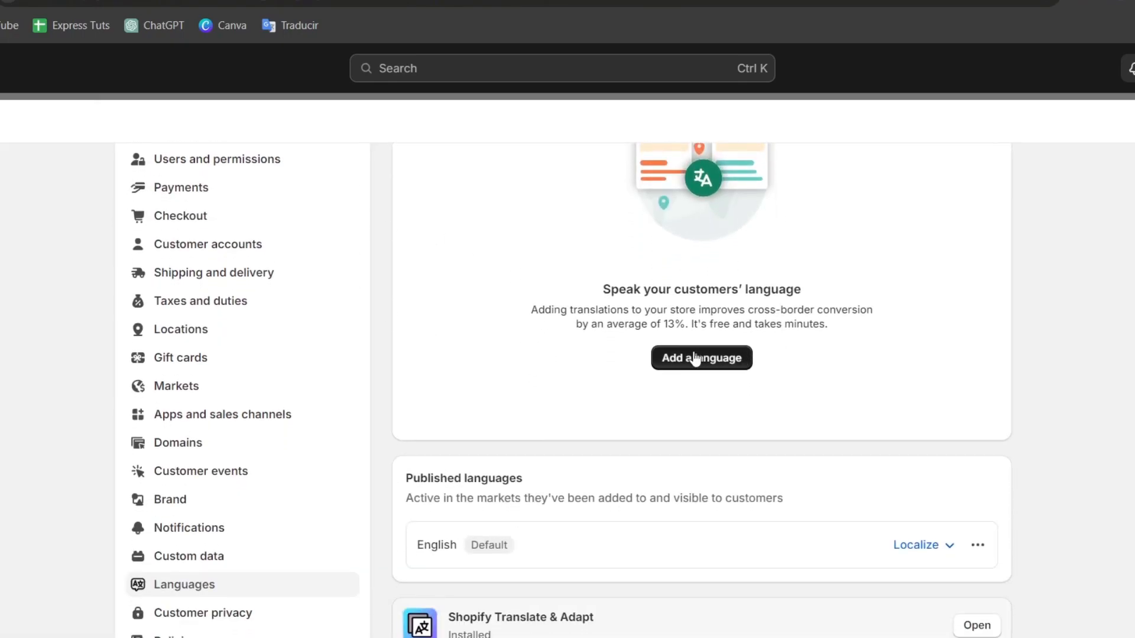
pyautogui.scroll(-2, 839, 461)
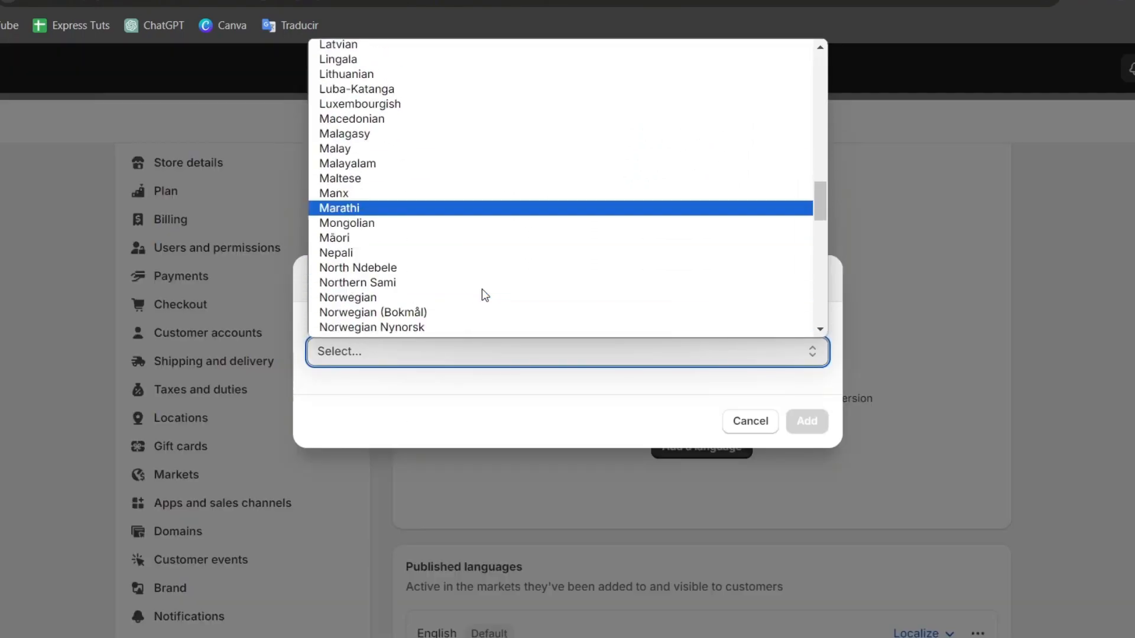
pyautogui.scroll(-8, 481, 294)
pyautogui.scroll(6, 481, 294)
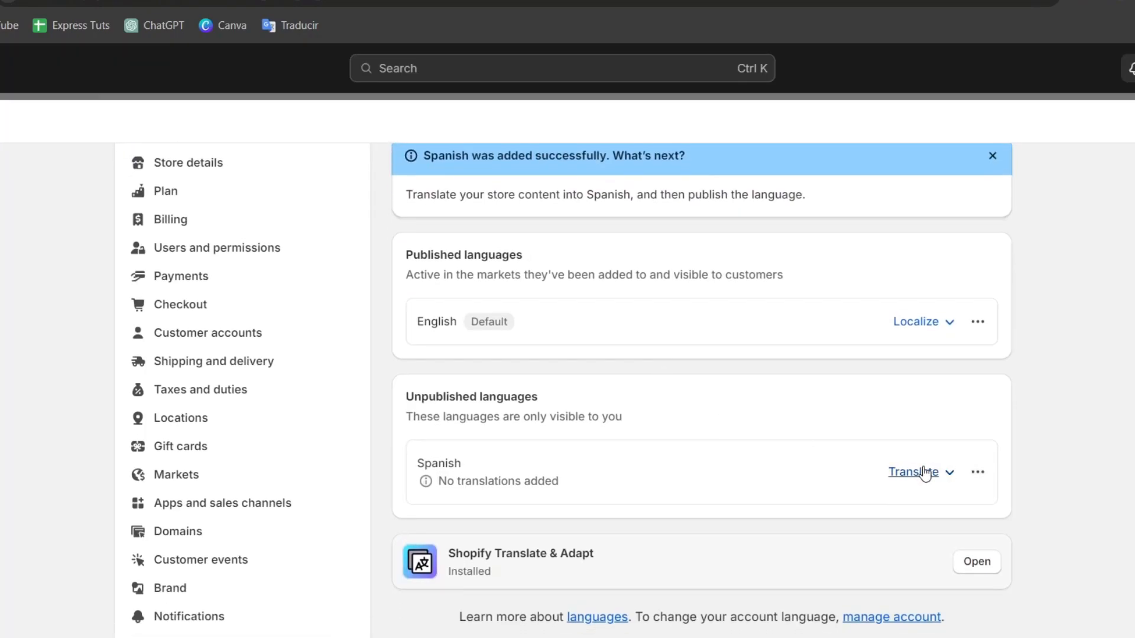
# - Auto-translate the store content into Spanish with Translate & Adapt
pyautogui.click(926, 471)
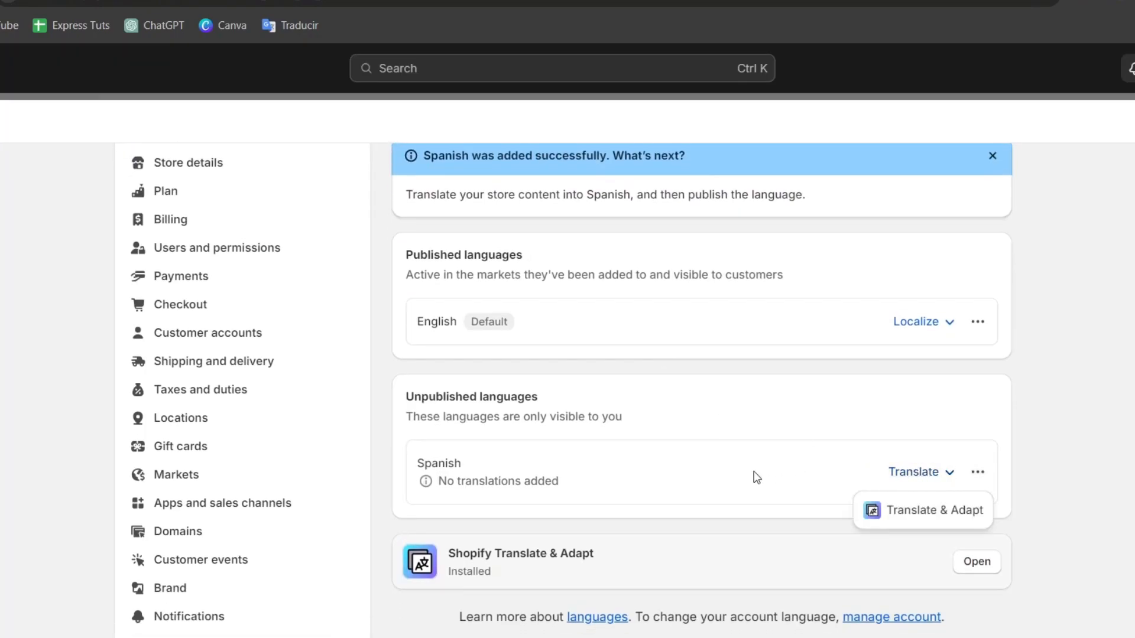
pyautogui.click(927, 510)
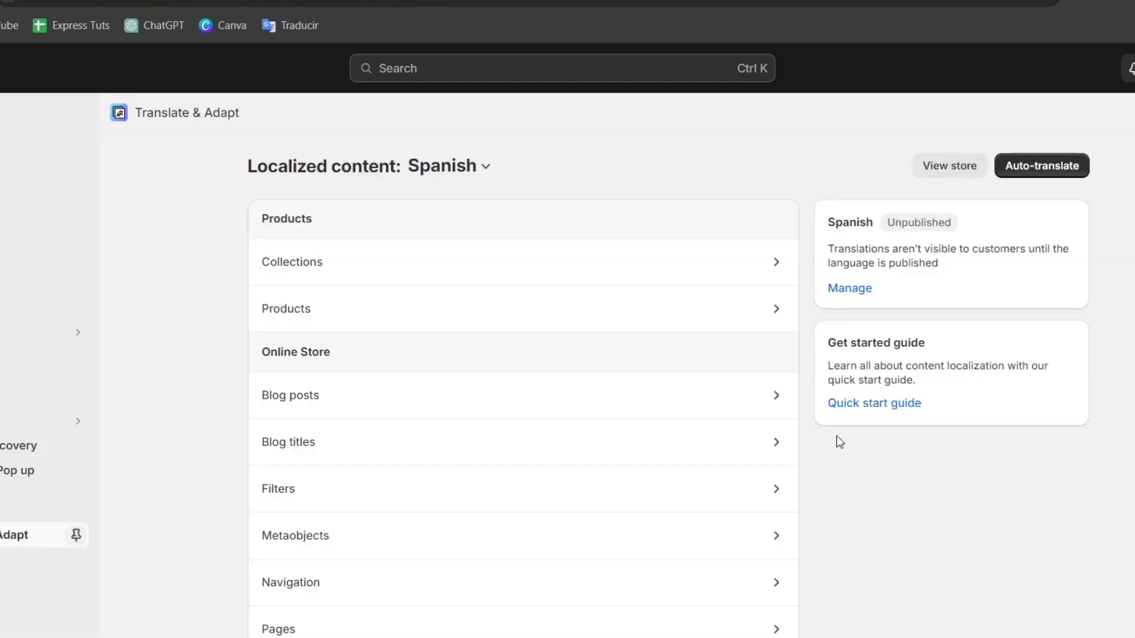
pyautogui.click(1056, 176)
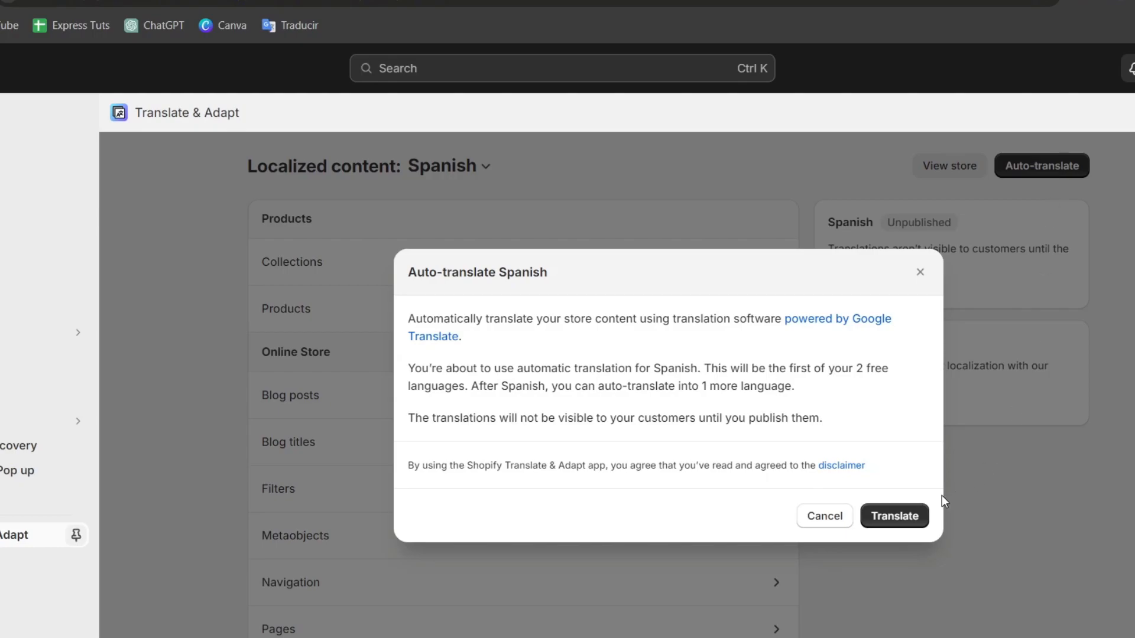
pyautogui.click(917, 515)
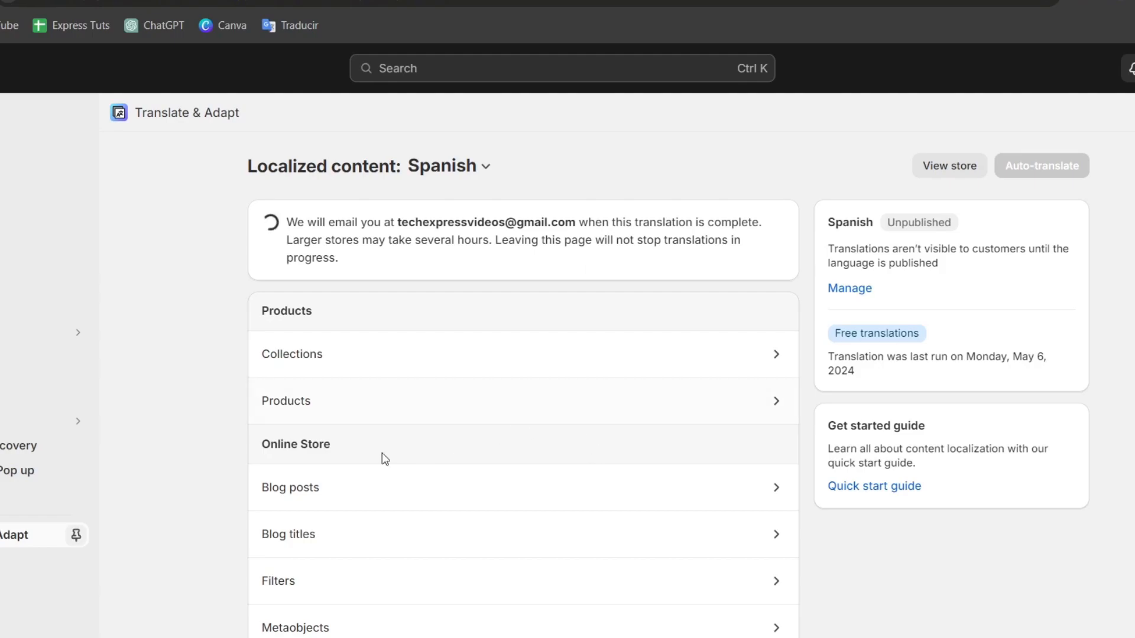
# - Open the shipping and delivery settings and start a new custom shipping profile
pyautogui.click(44, 630)
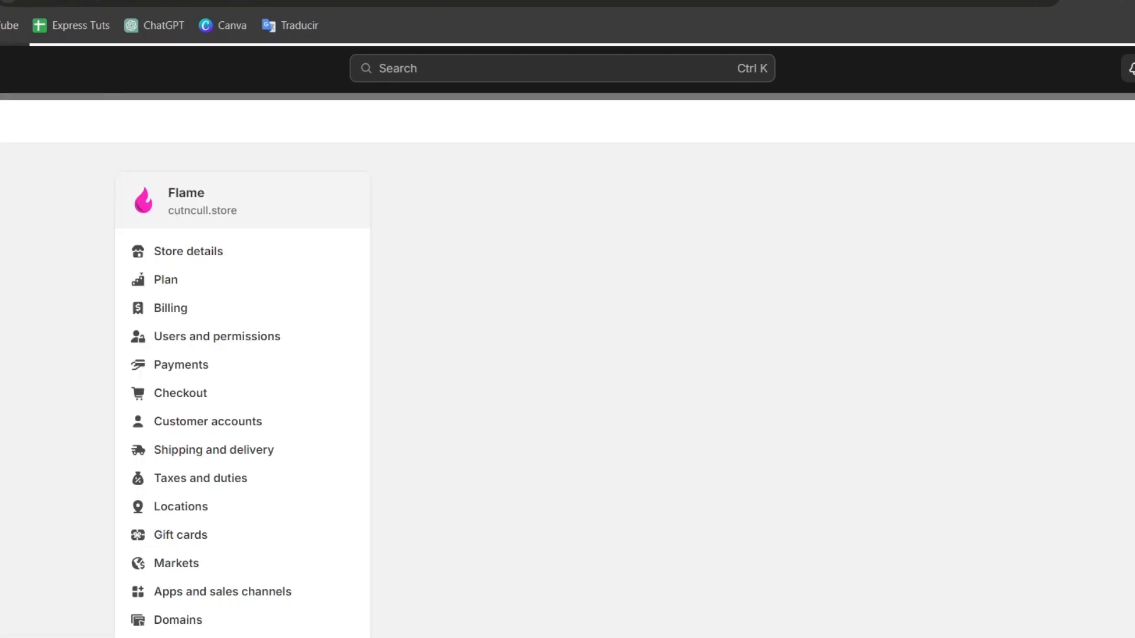
pyautogui.click(253, 455)
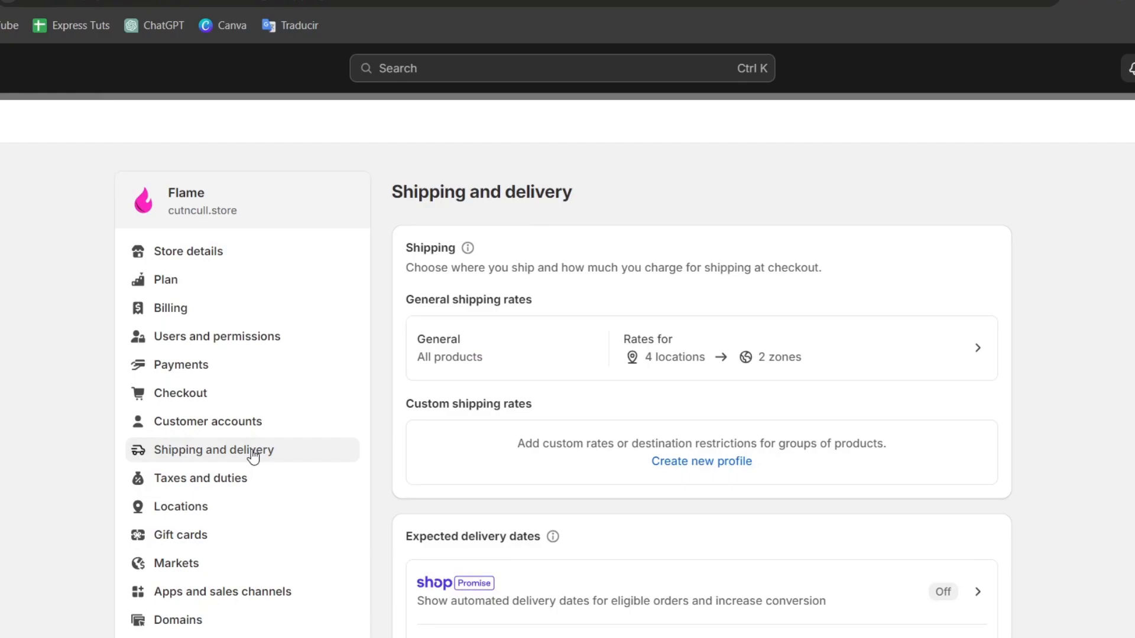
pyautogui.scroll(-3, 724, 456)
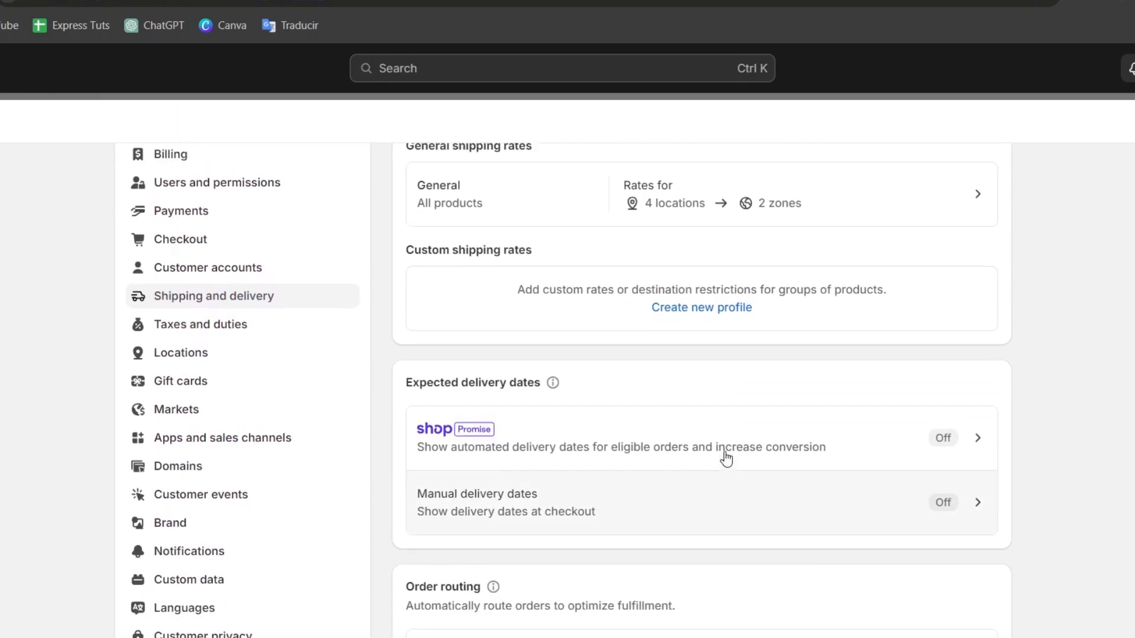
pyautogui.scroll(3, 726, 458)
pyautogui.click(727, 376)
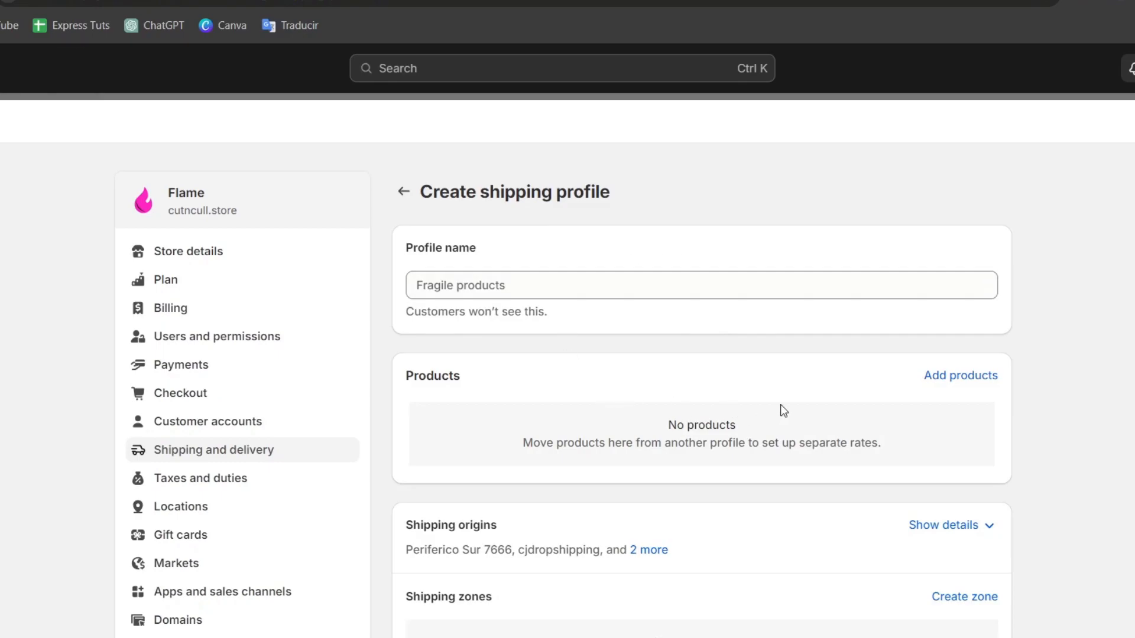
# - Create a shipping zone in the new profile that covers every country in the America market
pyautogui.scroll(-2, 807, 406)
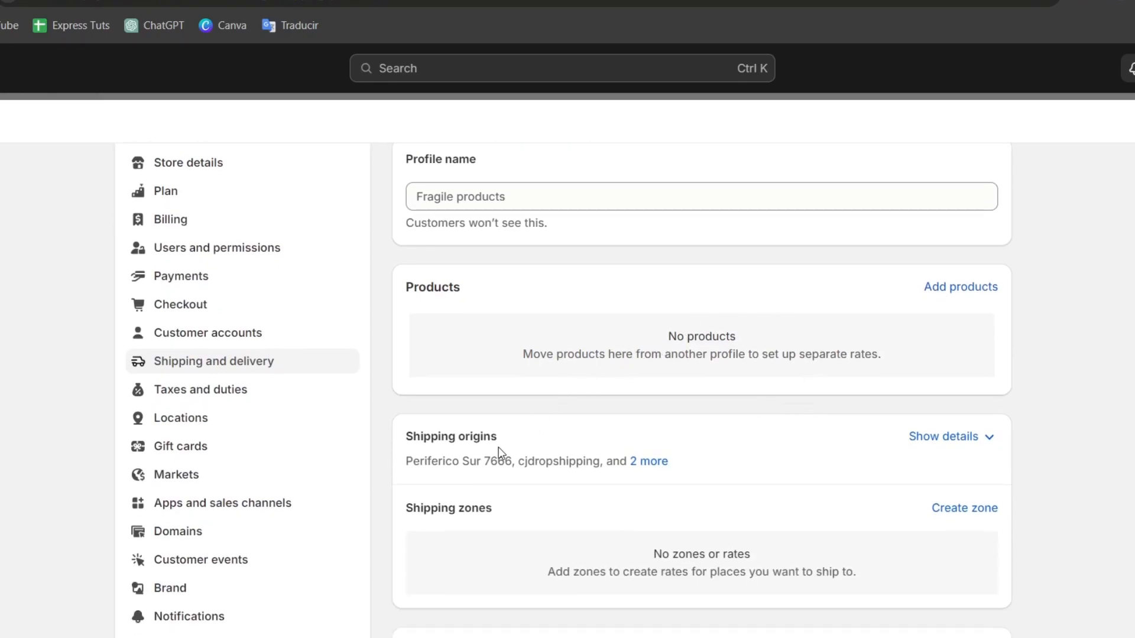
pyautogui.scroll(-2, 559, 547)
pyautogui.click(966, 421)
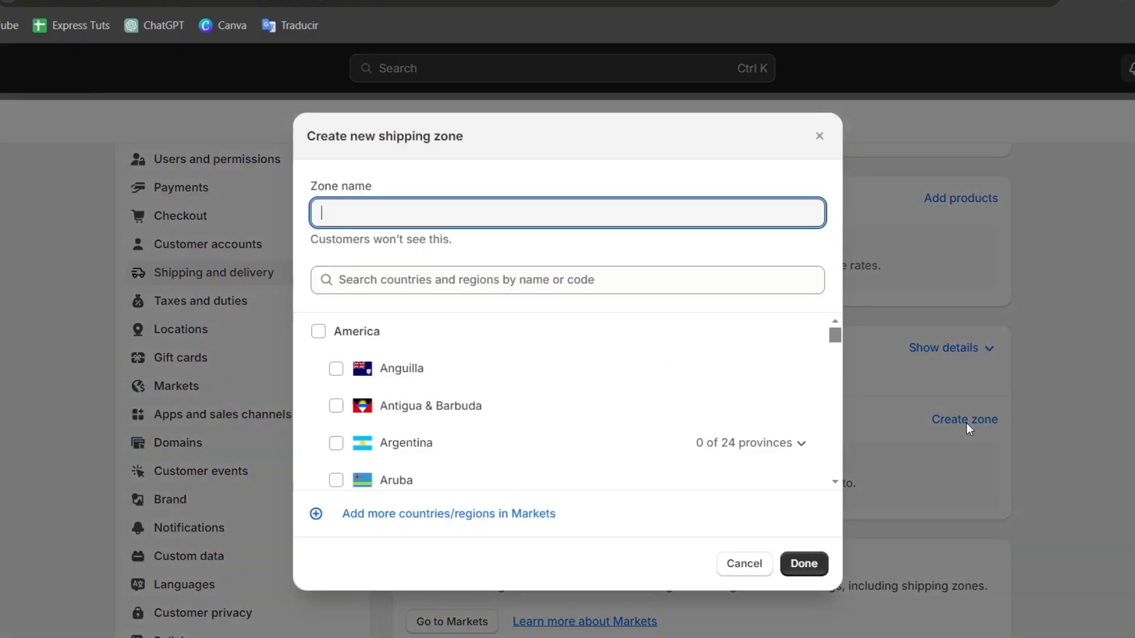
pyautogui.scroll(-4, 696, 413)
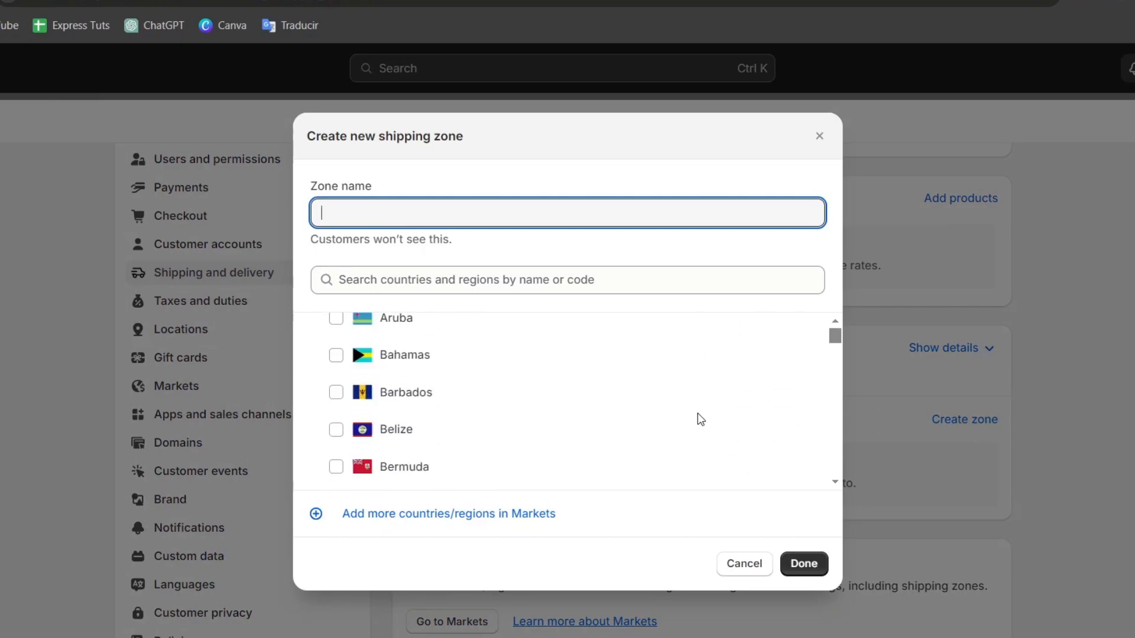
pyautogui.scroll(5, 697, 414)
pyautogui.click(641, 335)
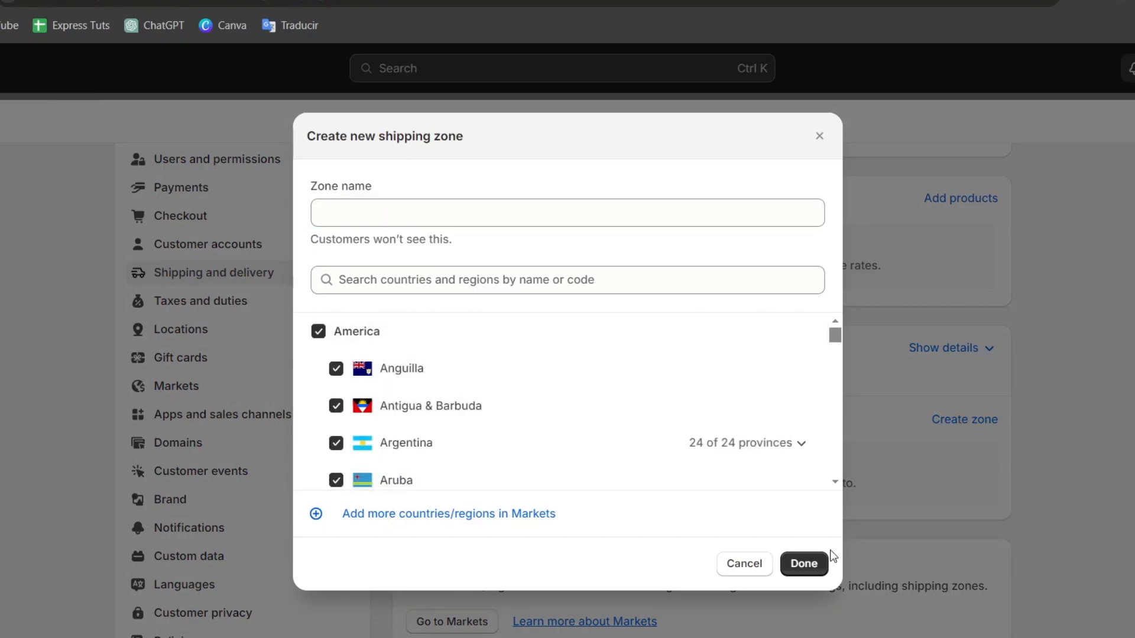
pyautogui.click(799, 563)
pyautogui.scroll(-2, 793, 563)
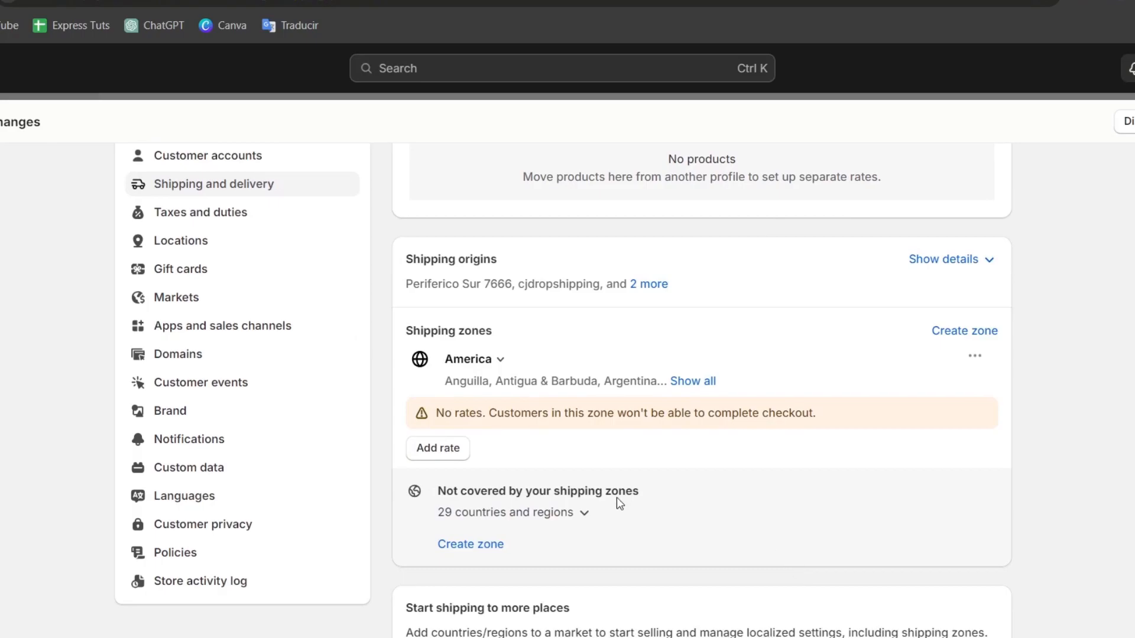
# - Add a custom flat rate named Free to the America zone, with the delivery description "Made to order" and a price of 0.00
pyautogui.click(451, 452)
pyautogui.click(394, 253)
pyautogui.click(401, 307)
pyautogui.click(428, 365)
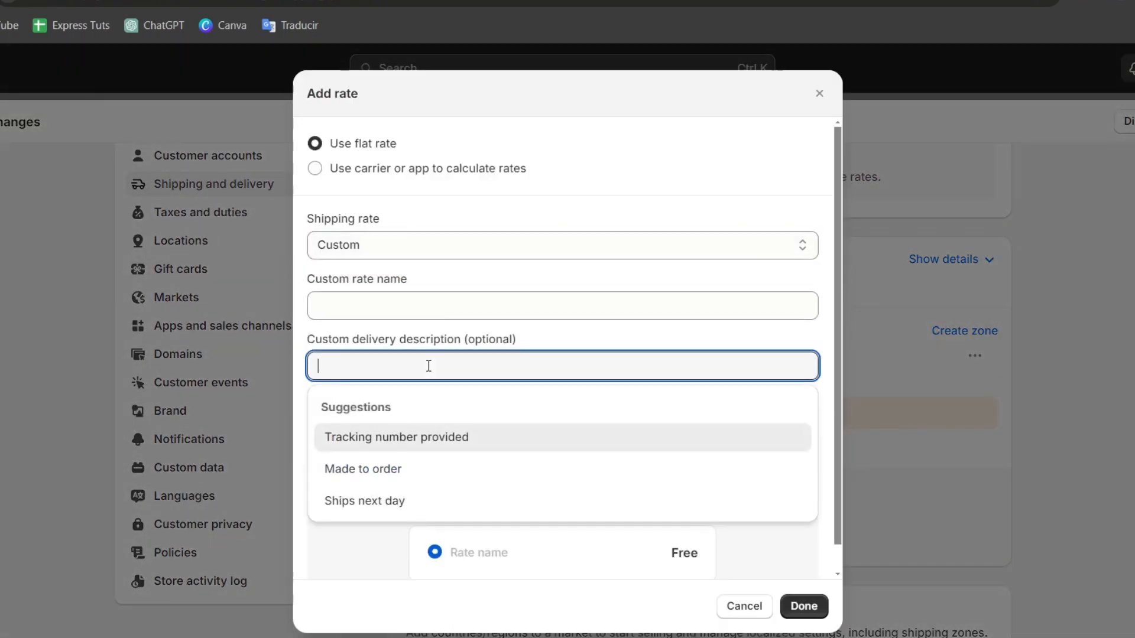
pyautogui.click(450, 467)
pyautogui.click(433, 430)
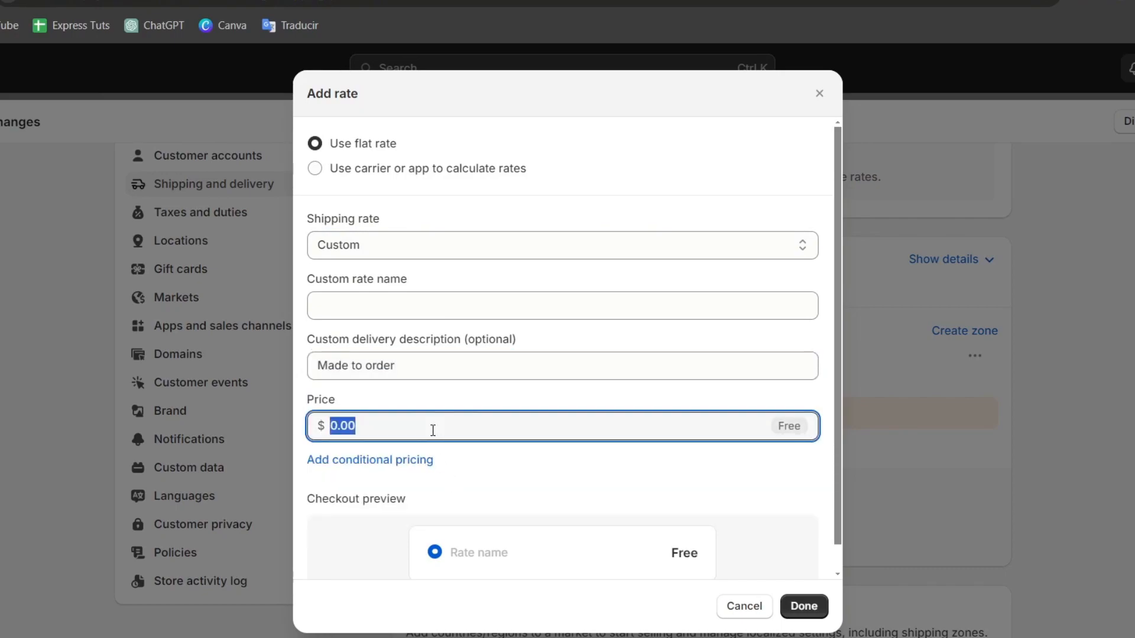
pyautogui.scroll(-1, 540, 479)
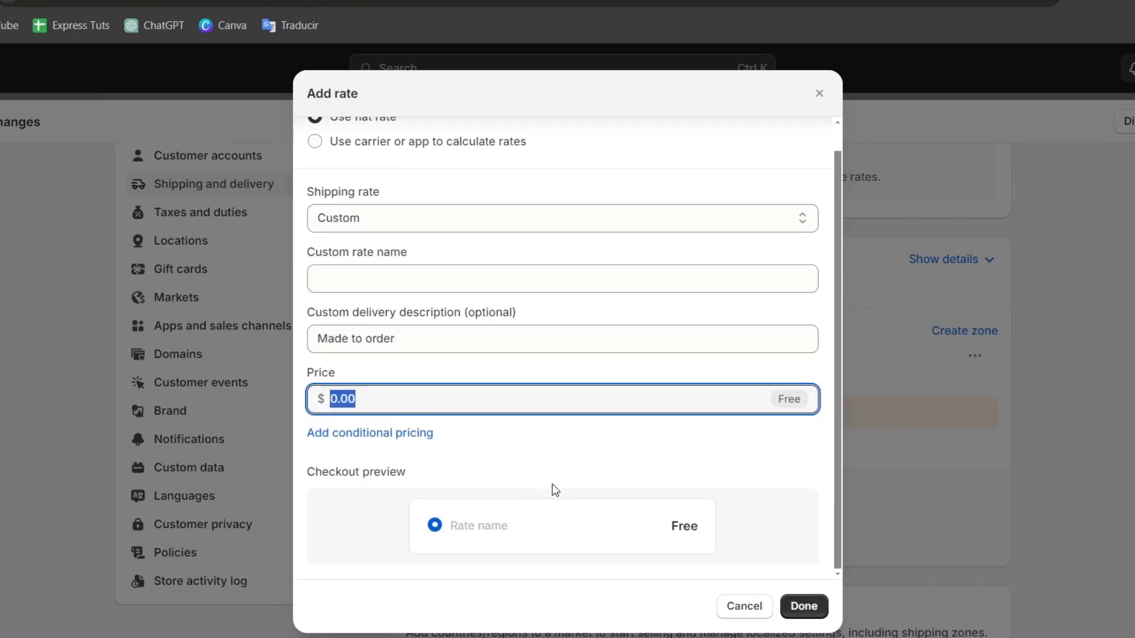
pyautogui.click(803, 609)
pyautogui.click(564, 284)
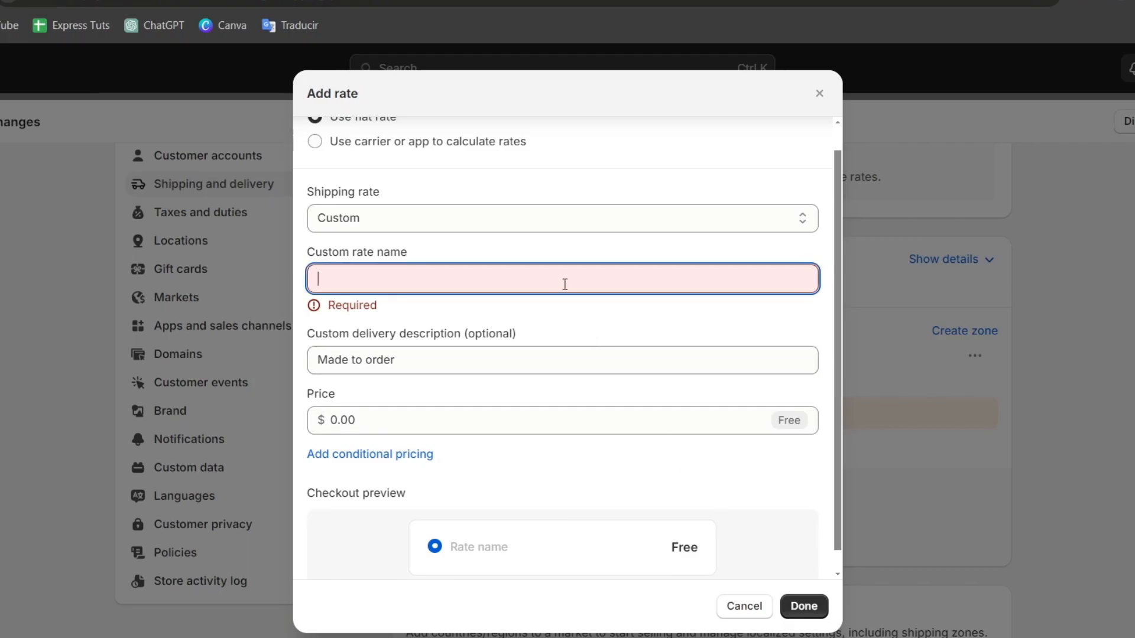
pyautogui.write('Free')
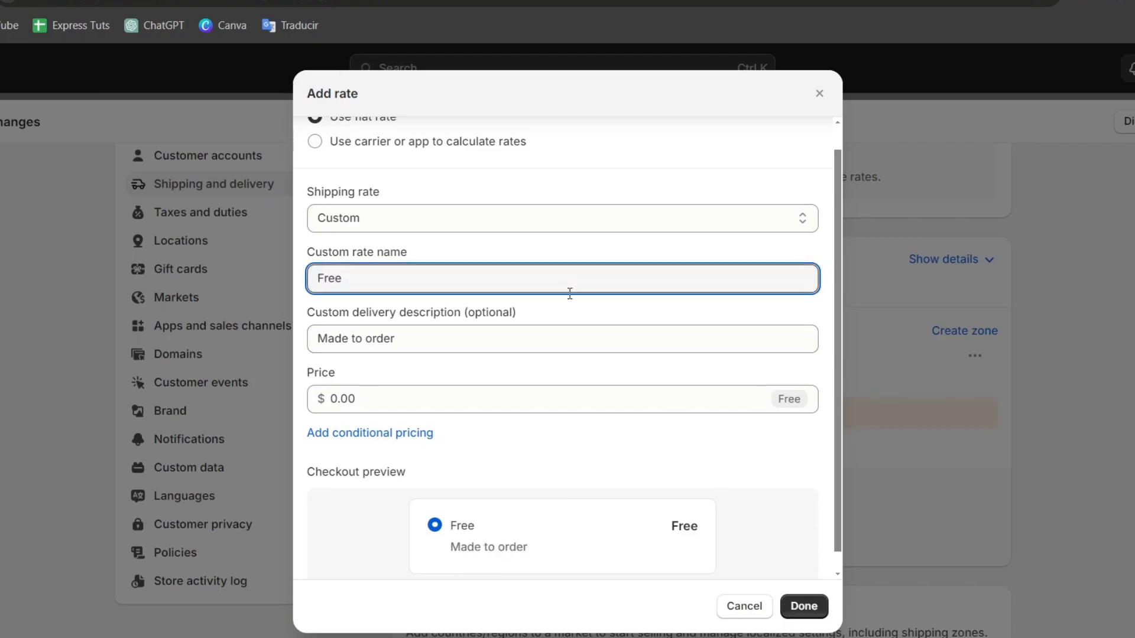
pyautogui.click(803, 606)
# - Save the shipping profile as Free America and look through the remaining shipping and delivery settings
pyautogui.scroll(-5, 748, 440)
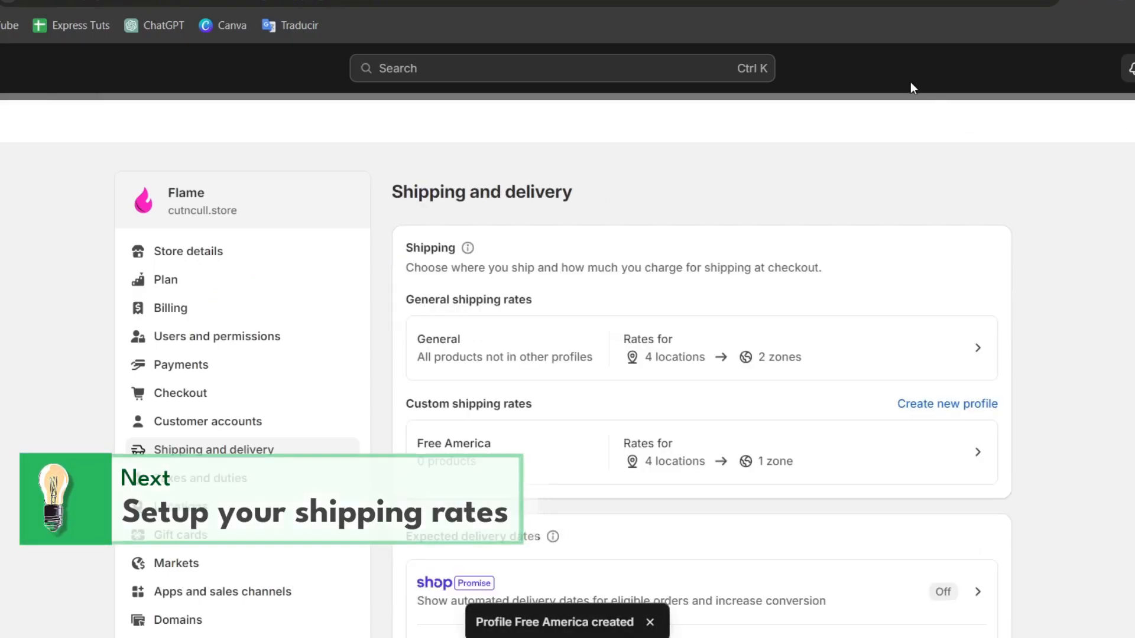
pyautogui.scroll(-9, 703, 311)
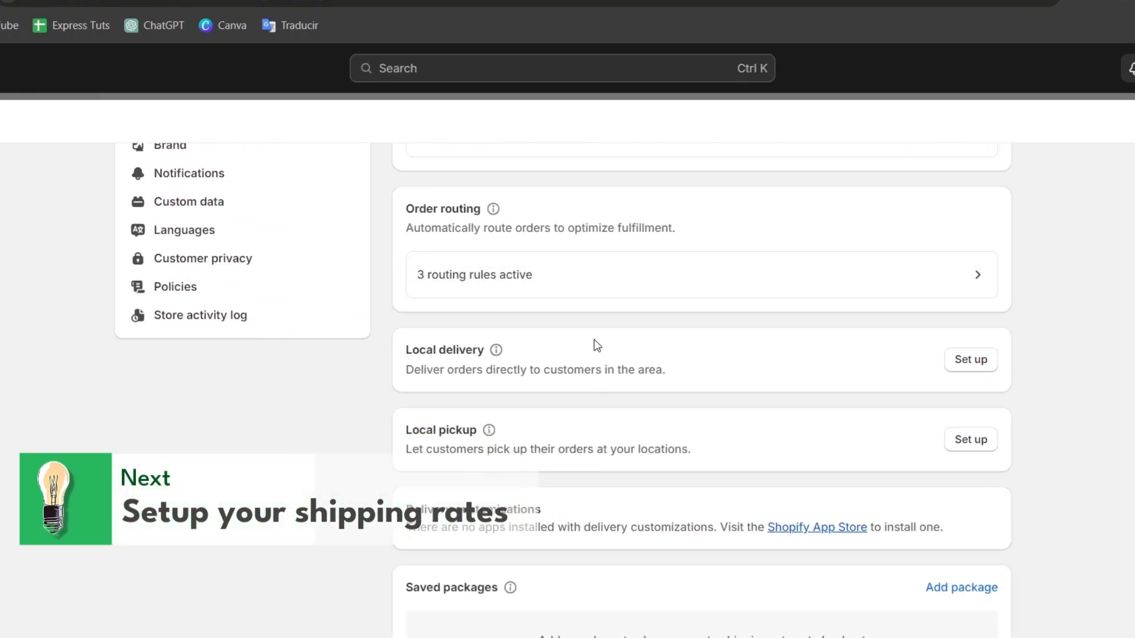
# - Review the saved packages, Shopify Shipping carriers, shipping apps and third-party calculated rates sections of the shipping settings
pyautogui.scroll(-6, 597, 345)
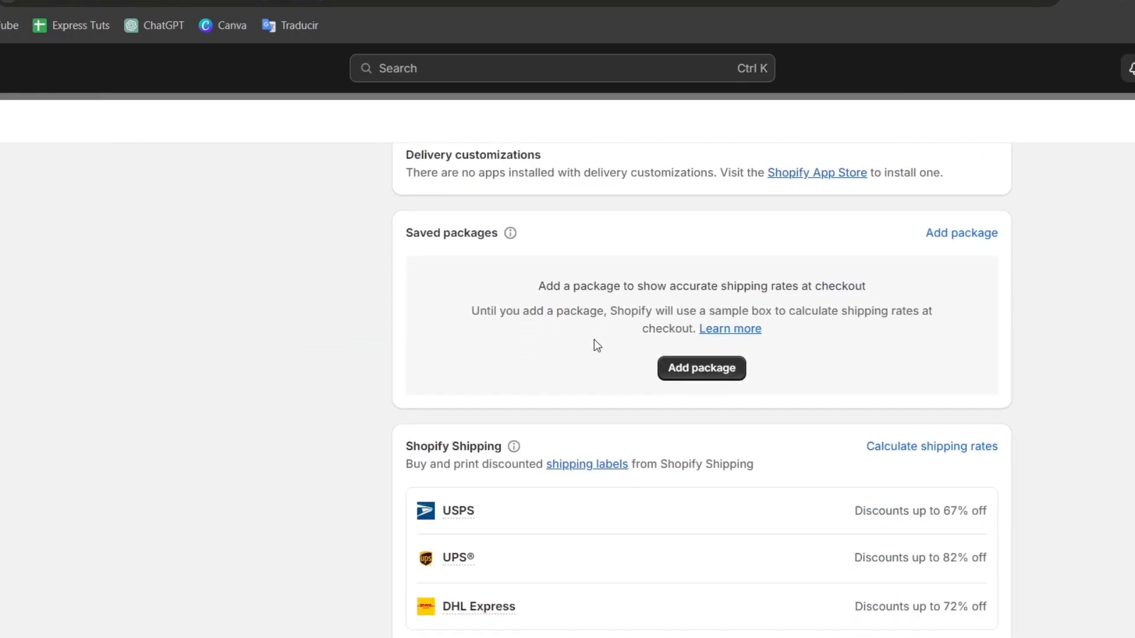
pyautogui.scroll(-5, 594, 342)
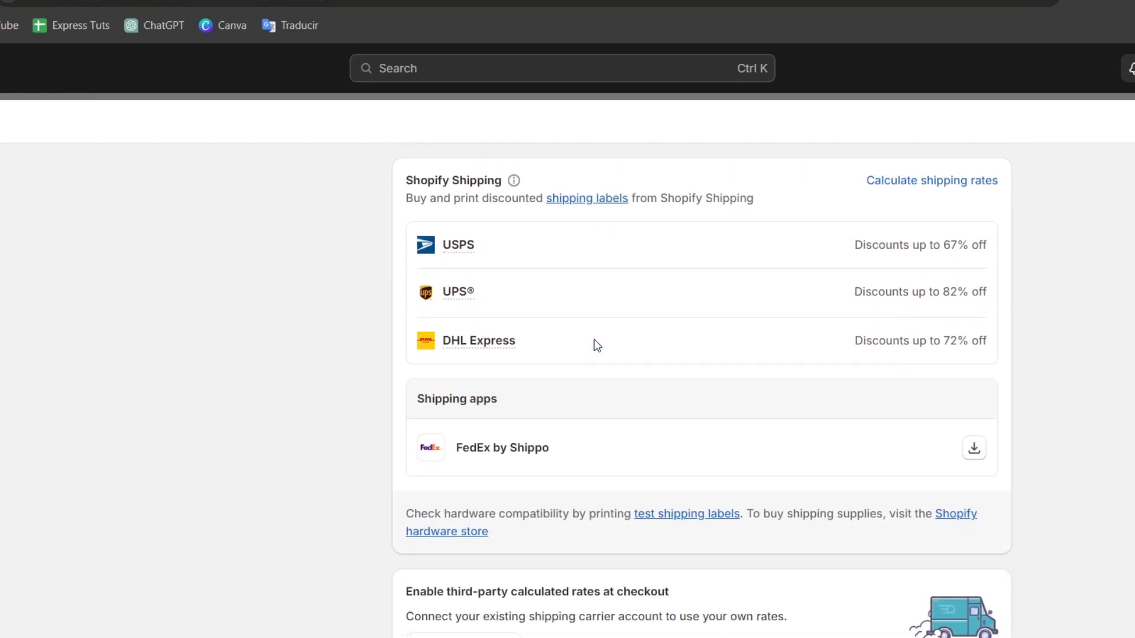
pyautogui.moveTo(473, 352)
pyautogui.scroll(-2, 644, 334)
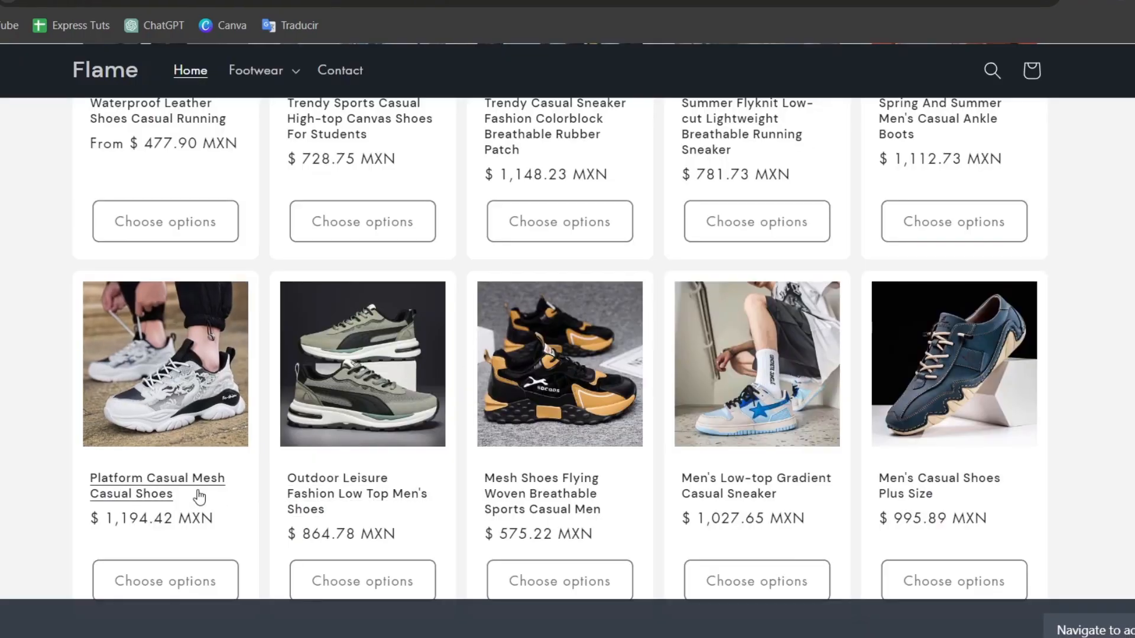
# - Look over the Flame storefront home page, checking the banner and the prices of the Proven bestsellers products
pyautogui.scroll(8, 402, 506)
pyautogui.scroll(-3, 402, 507)
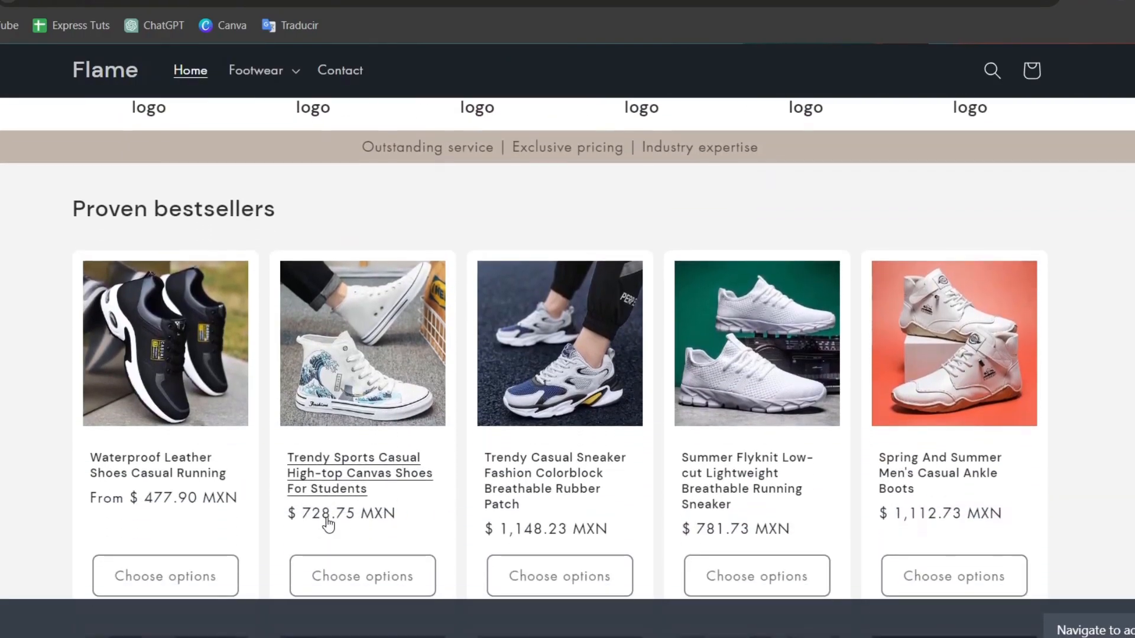
pyautogui.scroll(-1, 443, 529)
pyautogui.scroll(8, 445, 528)
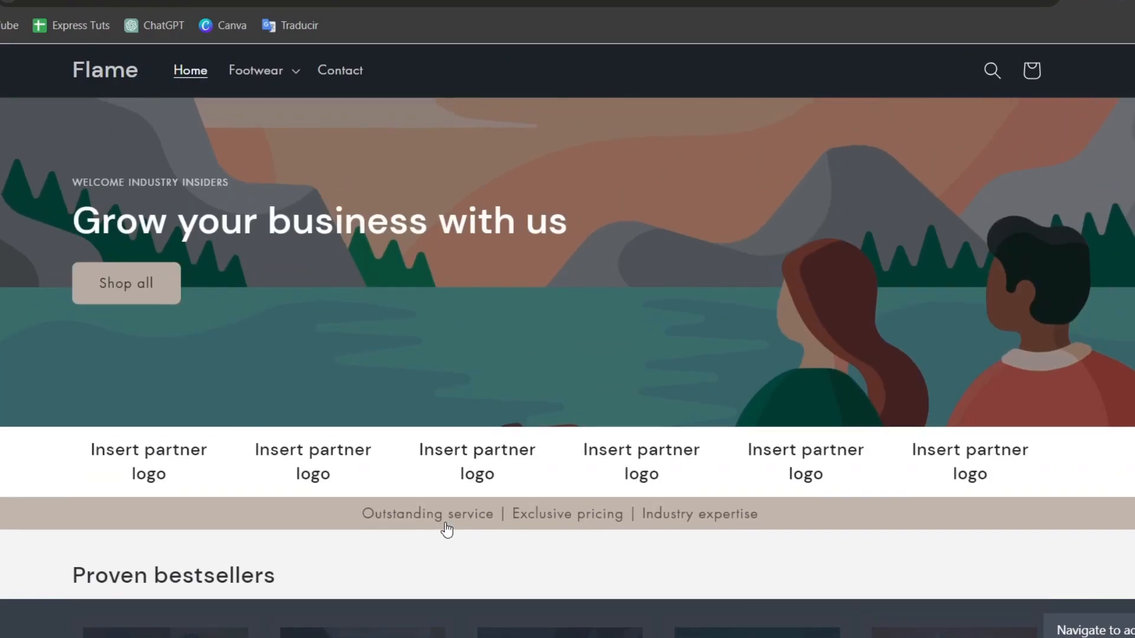
pyautogui.scroll(-8, 447, 521)
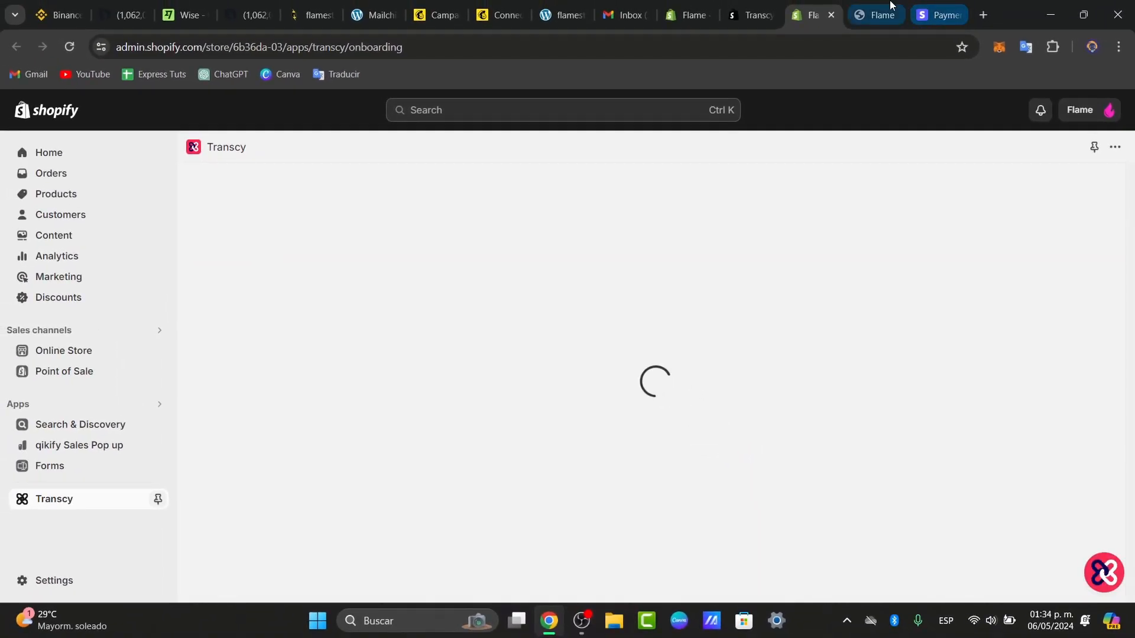
# - View the live storefront once more and return to the Themes page of the store admin, dismissing the notification
pyautogui.click(871, 5)
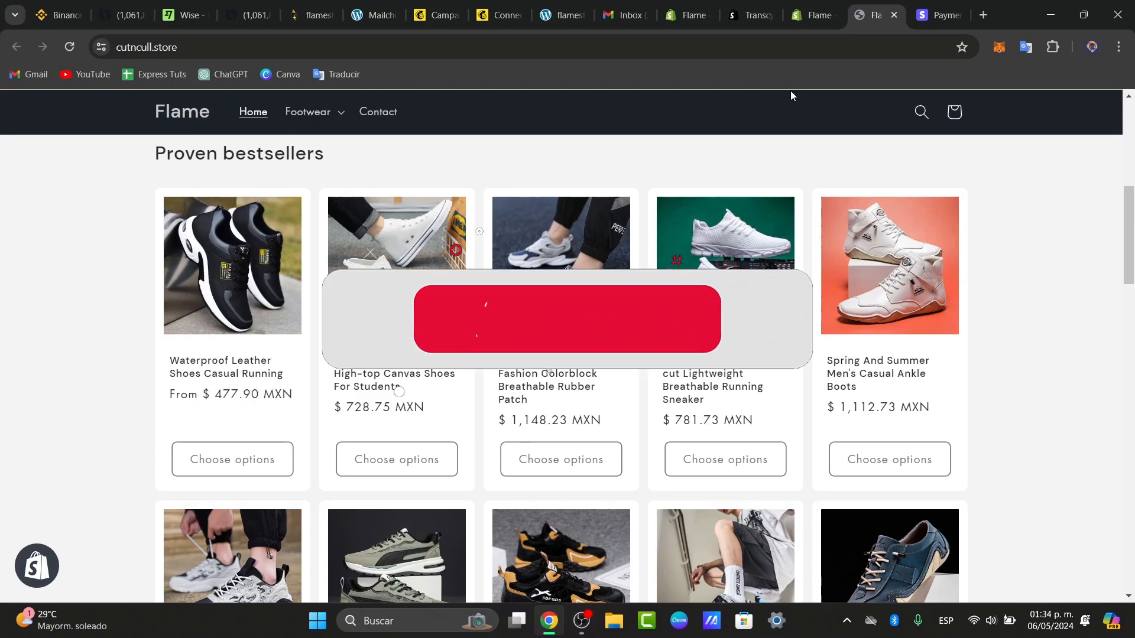
pyautogui.click(813, 14)
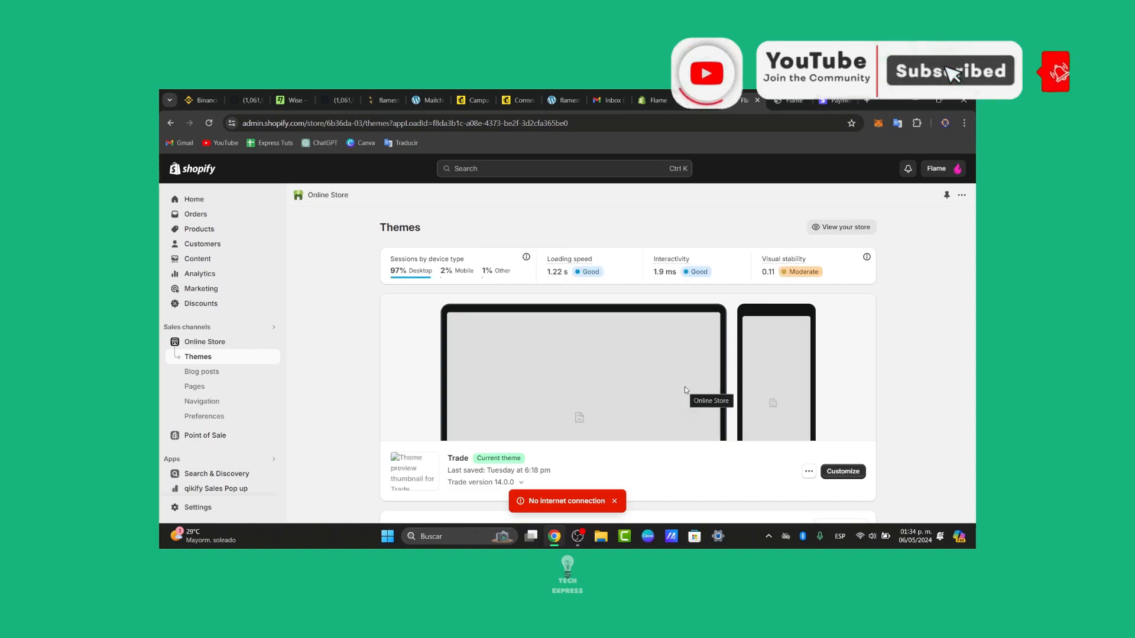
pyautogui.click(616, 503)
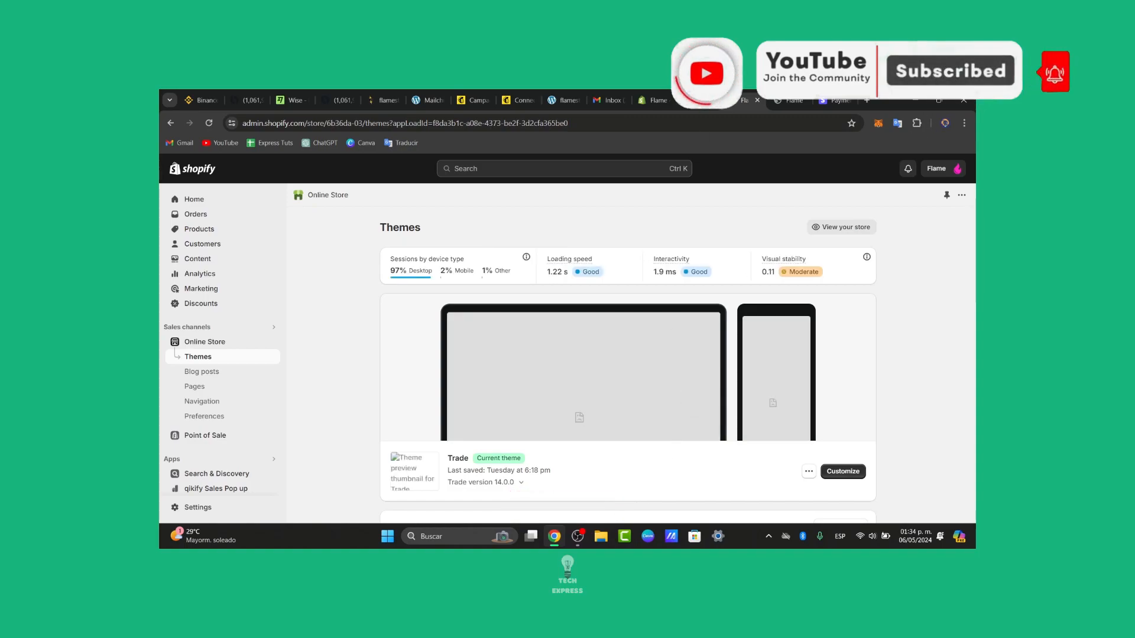